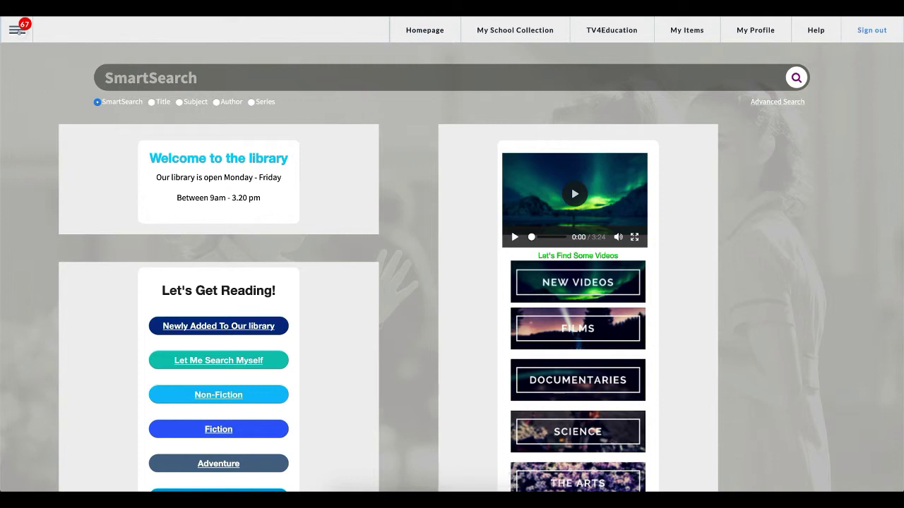
- Open the homepage's page settings and shorten the "Books by genre" pinup so its bottom edge lines up with the "tv4ed intro and subject searches" pinup
{"action": "left_click", "coordinate": [18, 30]}
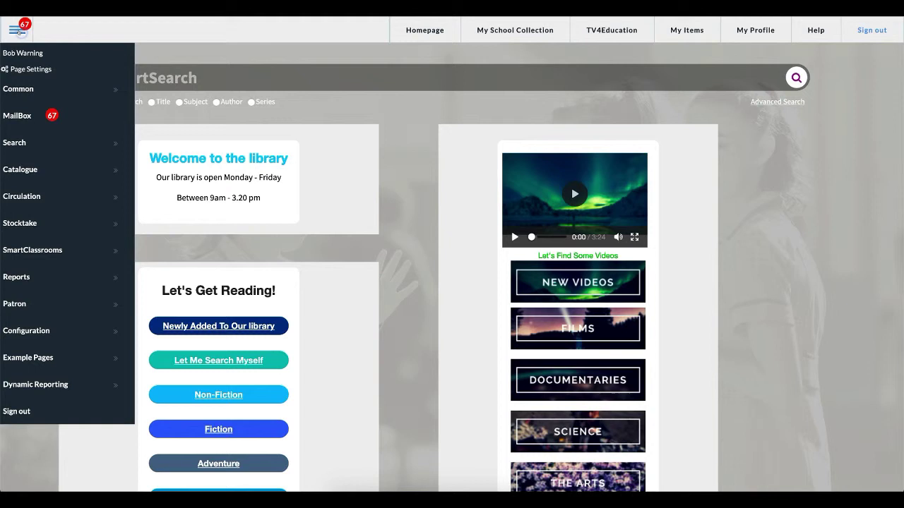
{"action": "left_click", "coordinate": [12, 68]}
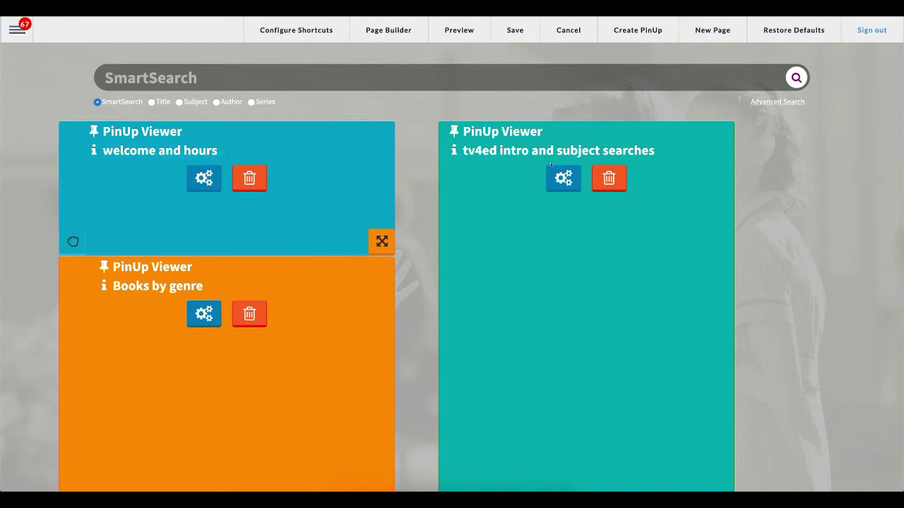
{"action": "triple_click", "coordinate": [475, 150]}
{"action": "left_click_drag", "start_coordinate": [131, 266], "coordinate": [192, 279]}
{"action": "scroll", "coordinate": [105, 483], "scroll_direction": "down", "scroll_amount": 3}
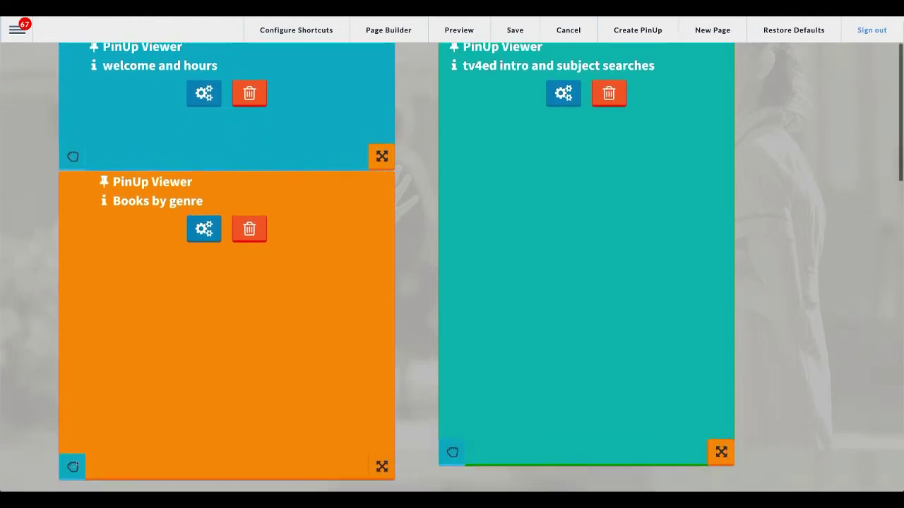
{"action": "scroll", "coordinate": [694, 279], "scroll_direction": "up", "scroll_amount": 3}
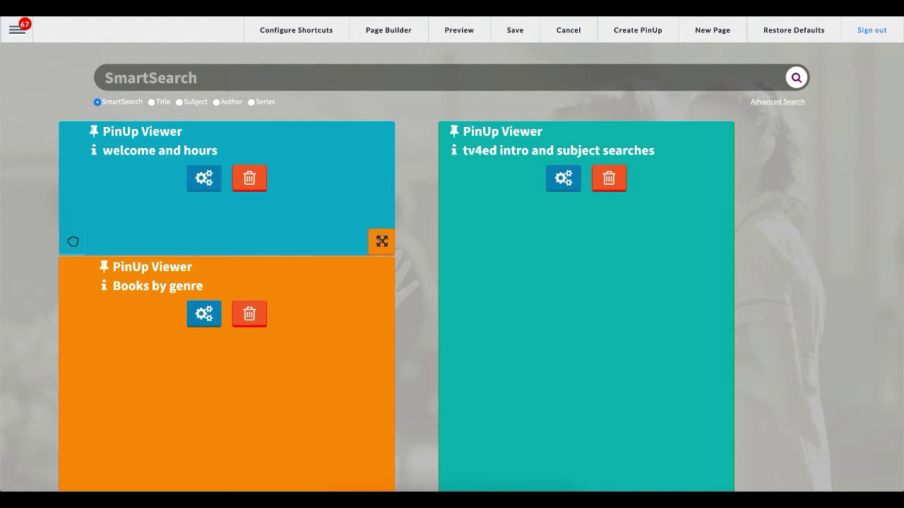
{"action": "scroll", "coordinate": [366, 273], "scroll_direction": "down", "scroll_amount": 6}
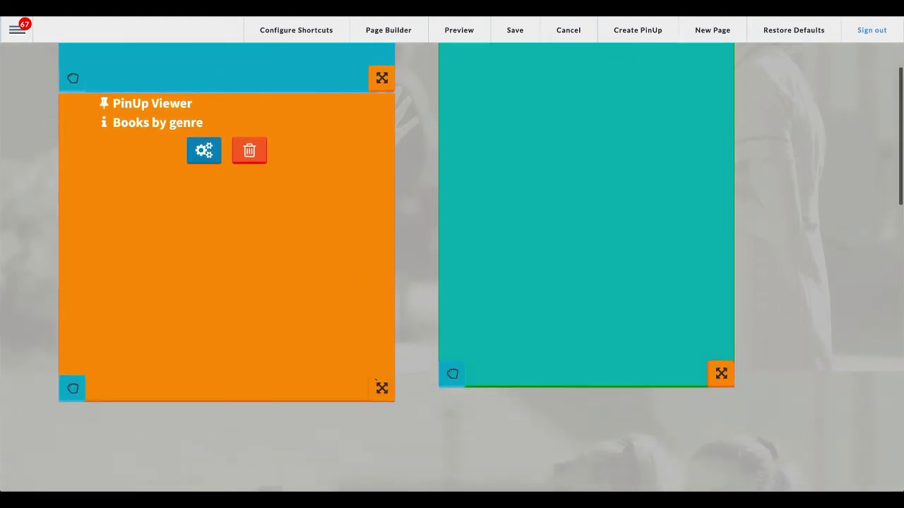
{"action": "mouse_move", "coordinate": [382, 389]}
{"action": "left_mouse_down"}
{"action": "mouse_move", "coordinate": [410, 414]}
{"action": "mouse_move", "coordinate": [417, 408]}
{"action": "mouse_move", "coordinate": [372, 375]}
{"action": "mouse_move", "coordinate": [382, 375]}
{"action": "left_mouse_up"}
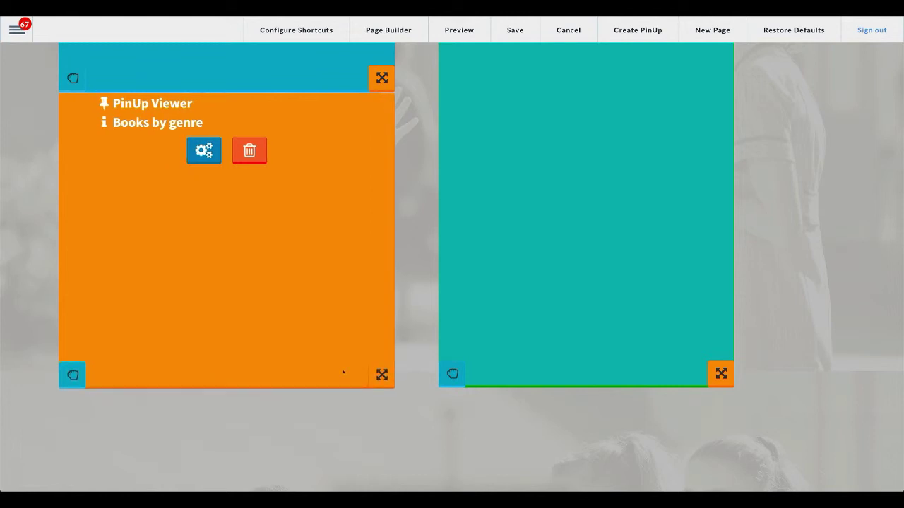
- Shift the "welcome and hours" and "Books by genre" pinups slightly left, lining up their left edges
{"action": "left_click_drag", "start_coordinate": [71, 376], "coordinate": [108, 378]}
{"action": "scroll", "coordinate": [381, 454], "scroll_direction": "up", "scroll_amount": 3}
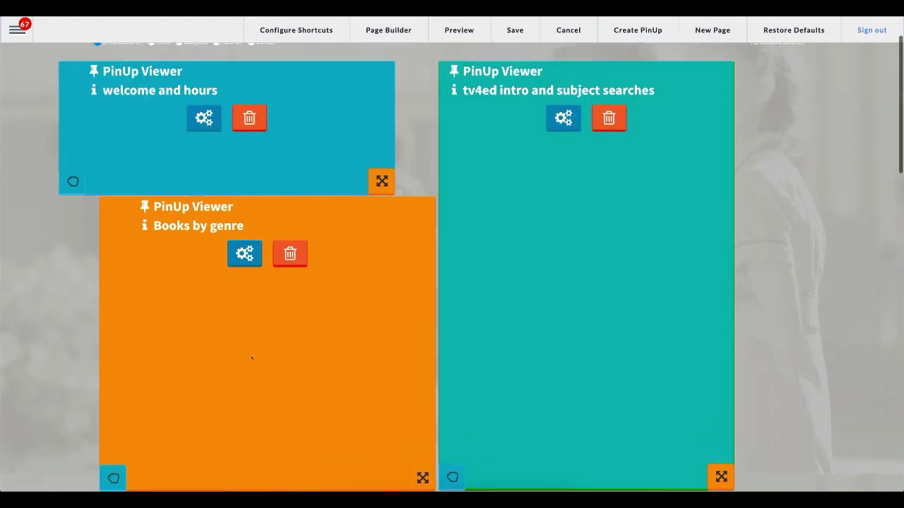
{"action": "left_click_drag", "start_coordinate": [73, 191], "coordinate": [114, 191]}
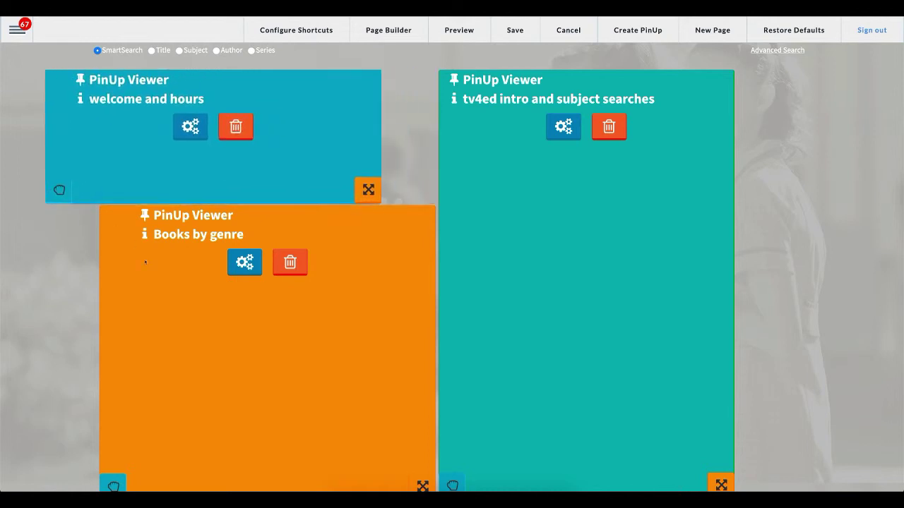
{"action": "left_click_drag", "start_coordinate": [113, 485], "coordinate": [60, 487]}
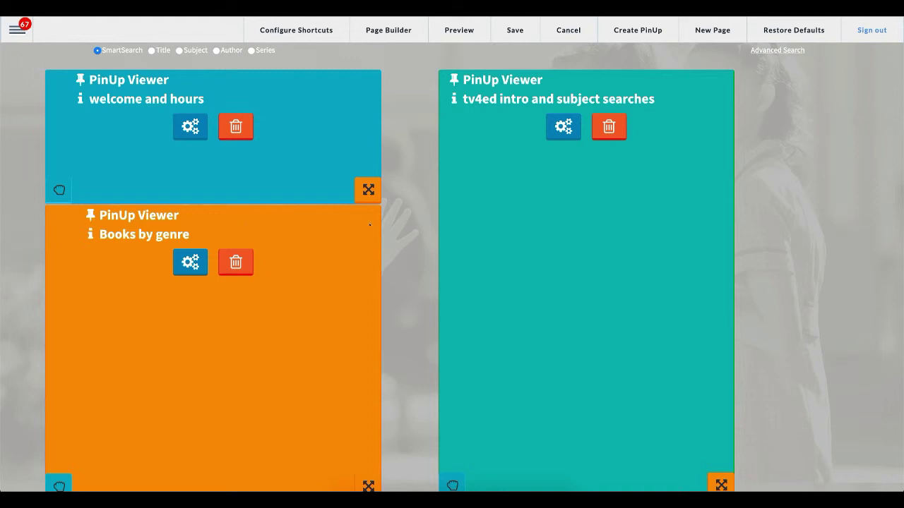
- Move the "welcome and hours" and "Books by genre" pinups right until they adjoin the "tv4ed intro and subject searches" pinup, and preview the page
{"action": "left_click_drag", "start_coordinate": [59, 189], "coordinate": [113, 188]}
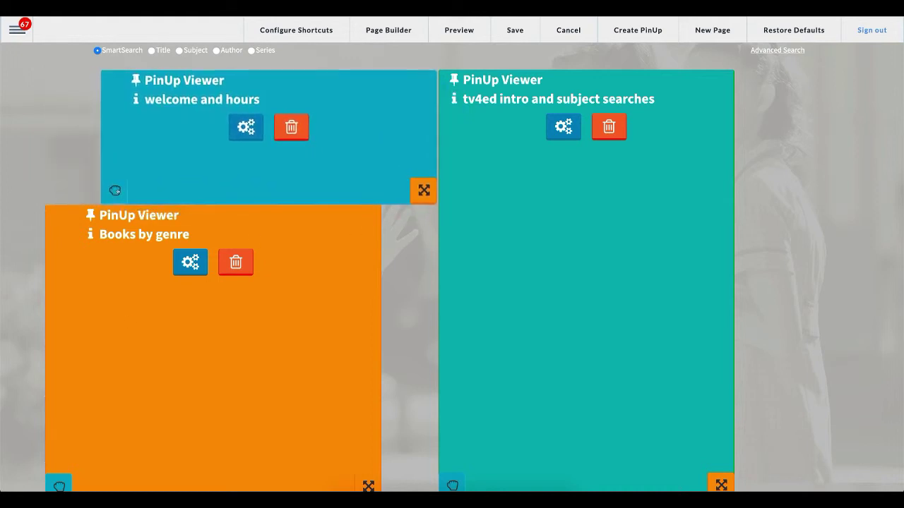
{"action": "scroll", "coordinate": [113, 188], "scroll_direction": "down", "scroll_amount": 1}
{"action": "left_click_drag", "start_coordinate": [63, 453], "coordinate": [117, 453]}
{"action": "scroll", "coordinate": [113, 444], "scroll_direction": "up", "scroll_amount": 3}
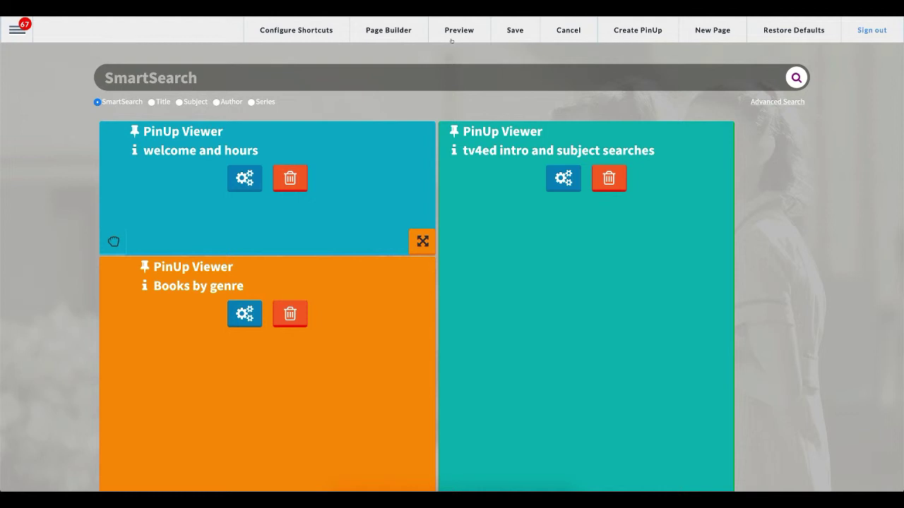
{"action": "left_click", "coordinate": [456, 34]}
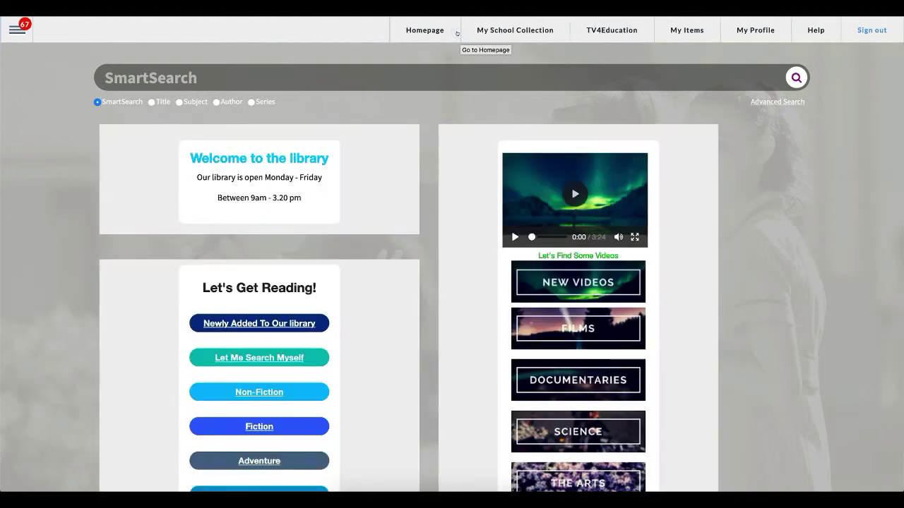
- Return to the page settings, shift all three pinups slightly right to centre the layout, and preview the page
{"action": "left_click", "coordinate": [23, 34]}
{"action": "left_click", "coordinate": [31, 70]}
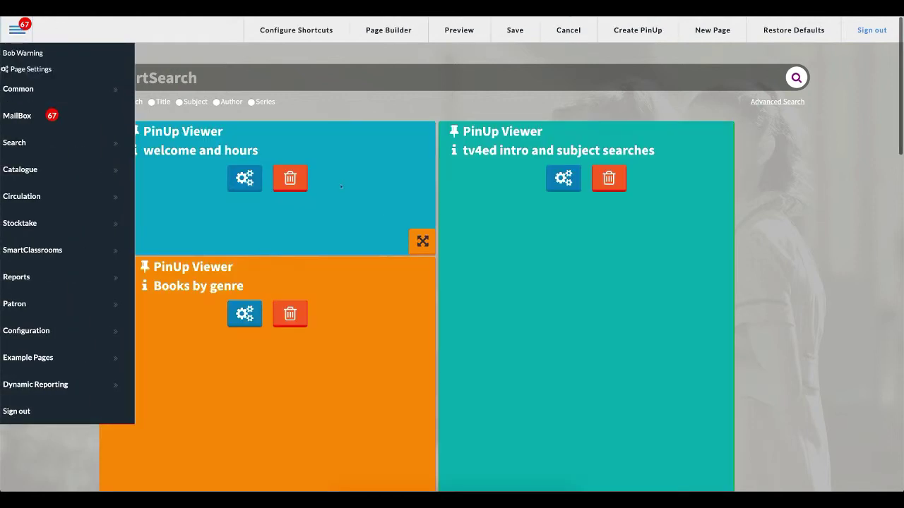
{"action": "scroll", "coordinate": [803, 398], "scroll_direction": "down", "scroll_amount": 2}
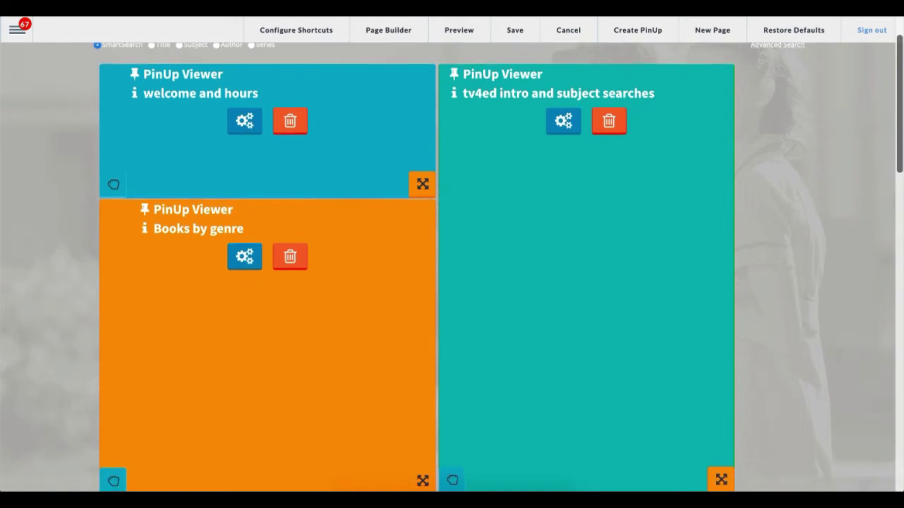
{"action": "left_click_drag", "start_coordinate": [447, 478], "coordinate": [478, 479]}
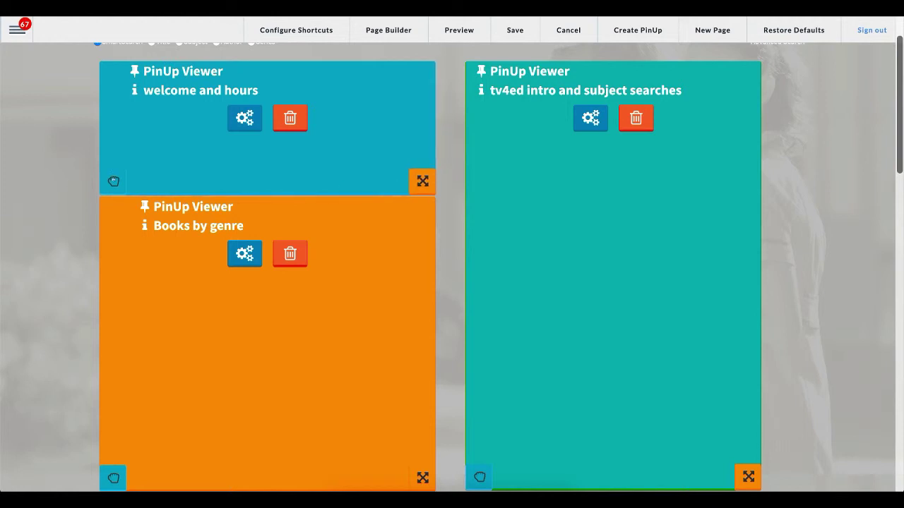
{"action": "left_click_drag", "start_coordinate": [113, 181], "coordinate": [141, 181]}
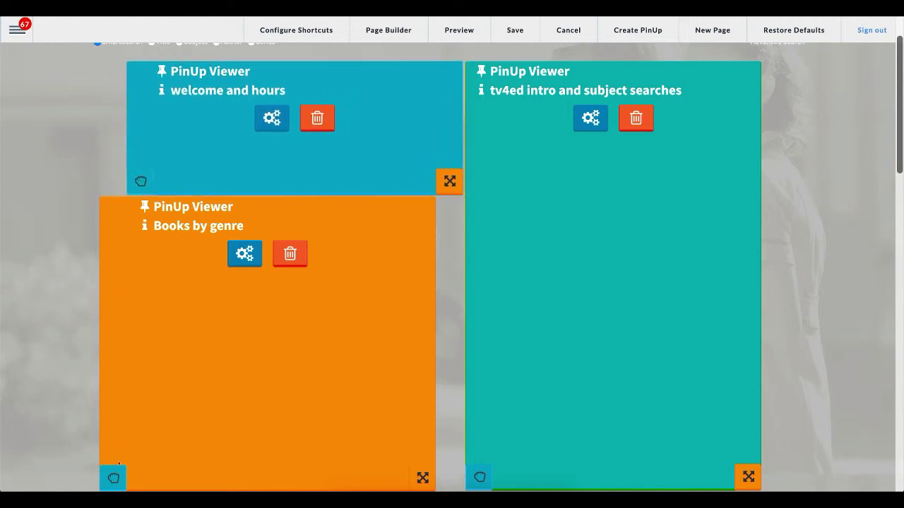
{"action": "left_click_drag", "start_coordinate": [114, 477], "coordinate": [141, 478]}
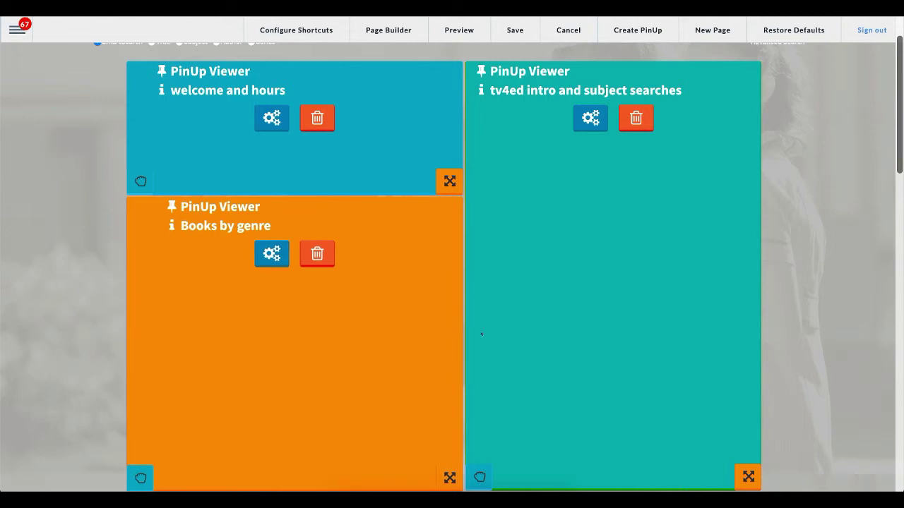
{"action": "scroll", "coordinate": [499, 14], "scroll_direction": "up", "scroll_amount": 1}
{"action": "left_click", "coordinate": [441, 29]}
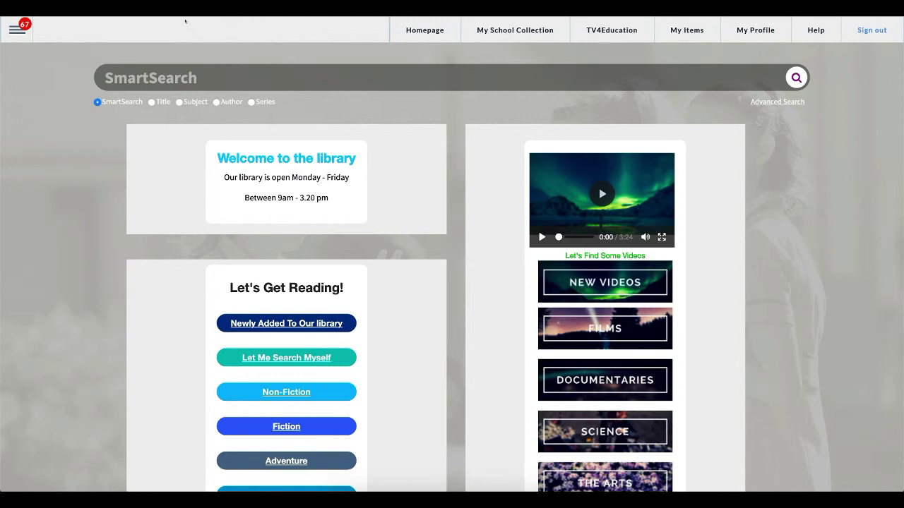
- Return to the page settings, save the rearranged page layout and accept refreshing the page
{"action": "left_click", "coordinate": [17, 29]}
{"action": "left_click", "coordinate": [29, 50]}
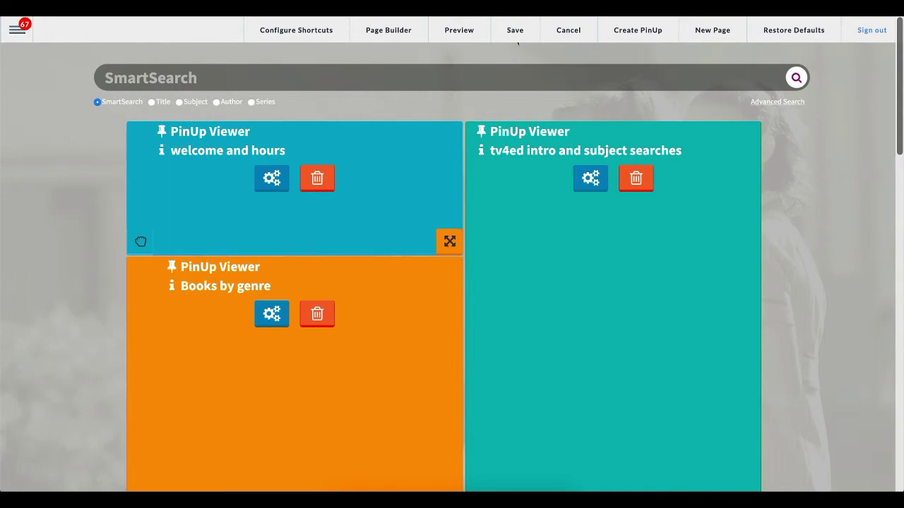
{"action": "left_click", "coordinate": [515, 30]}
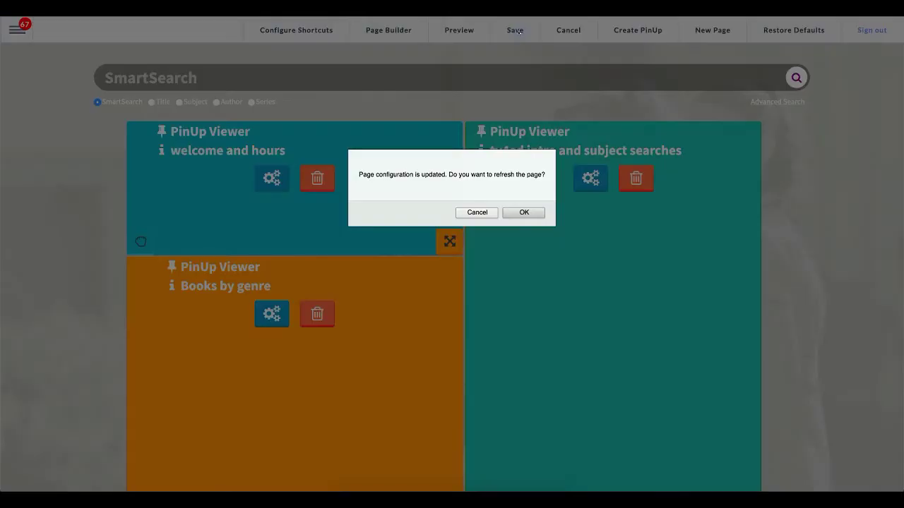
{"action": "left_click", "coordinate": [507, 213]}
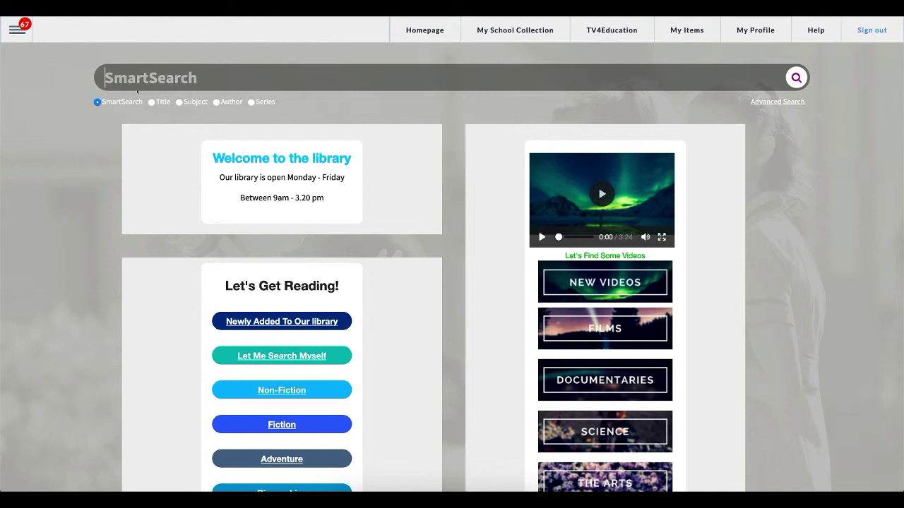
{"action": "left_click", "coordinate": [30, 34]}
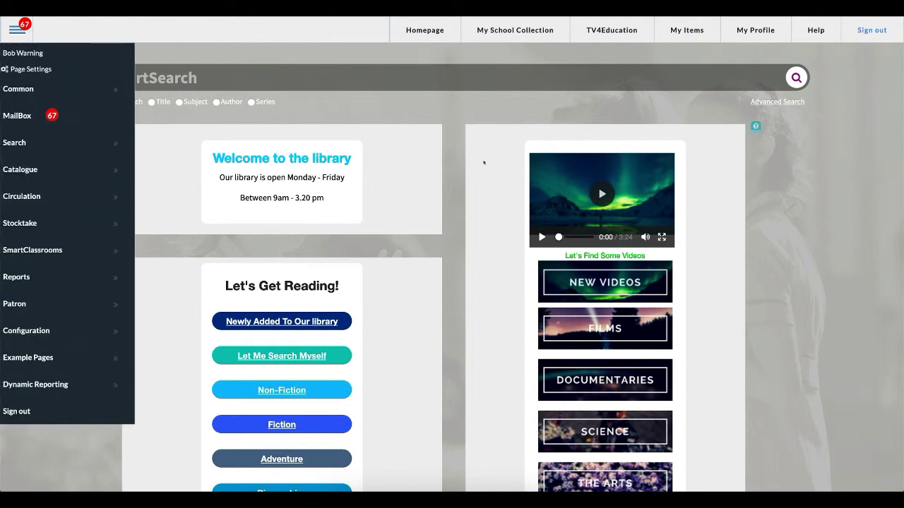
{"action": "left_click", "coordinate": [279, 44]}
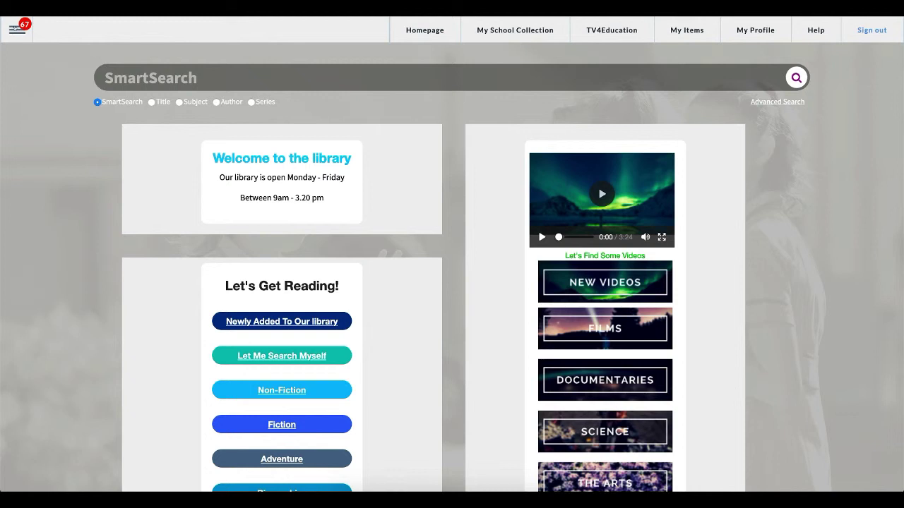
- Open the shortcut configuration in the page settings and remove the "My Profile" shortcut
{"action": "left_click", "coordinate": [16, 30]}
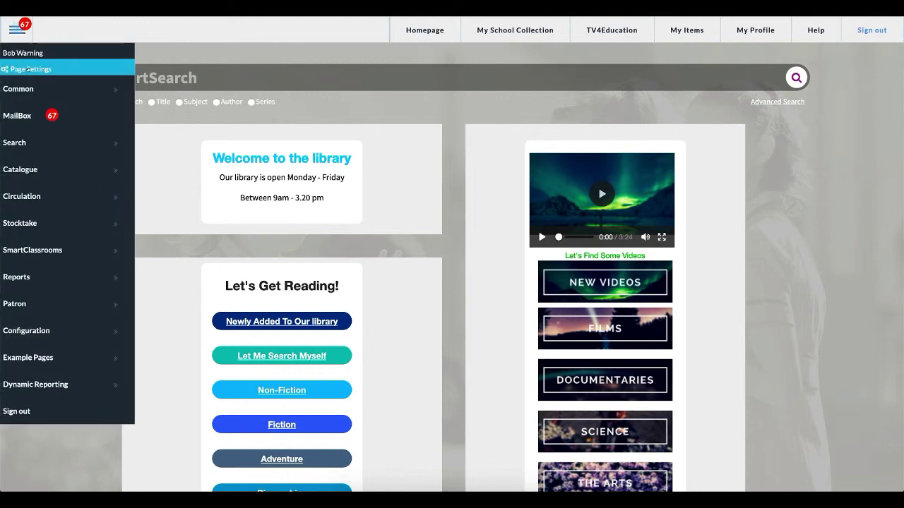
{"action": "left_click", "coordinate": [26, 69]}
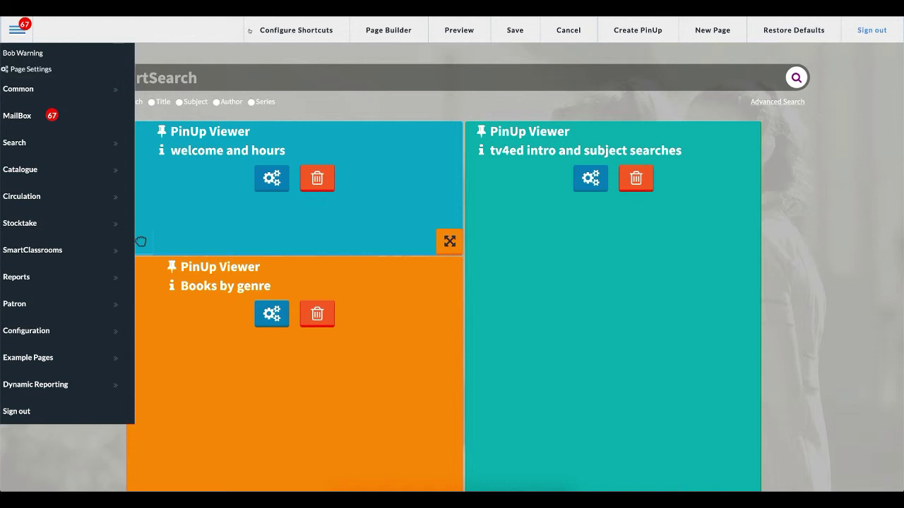
{"action": "left_click", "coordinate": [226, 32]}
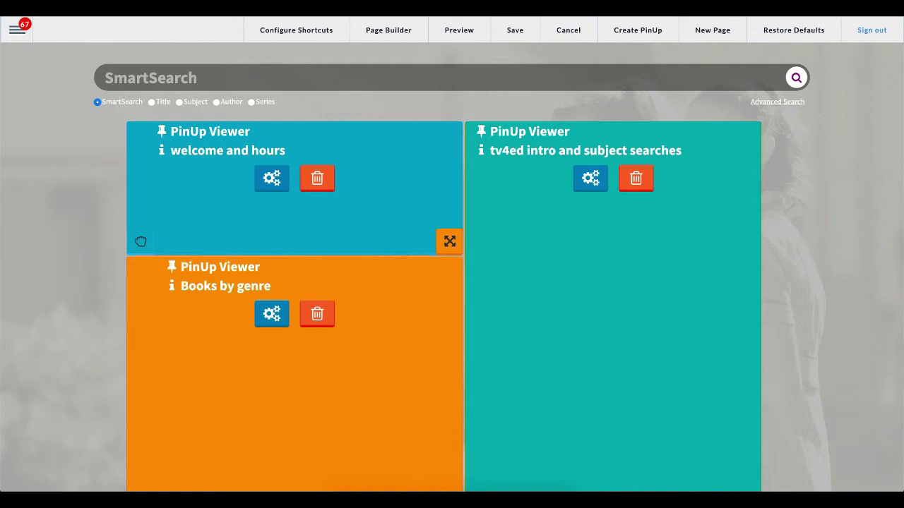
{"action": "left_click", "coordinate": [293, 29]}
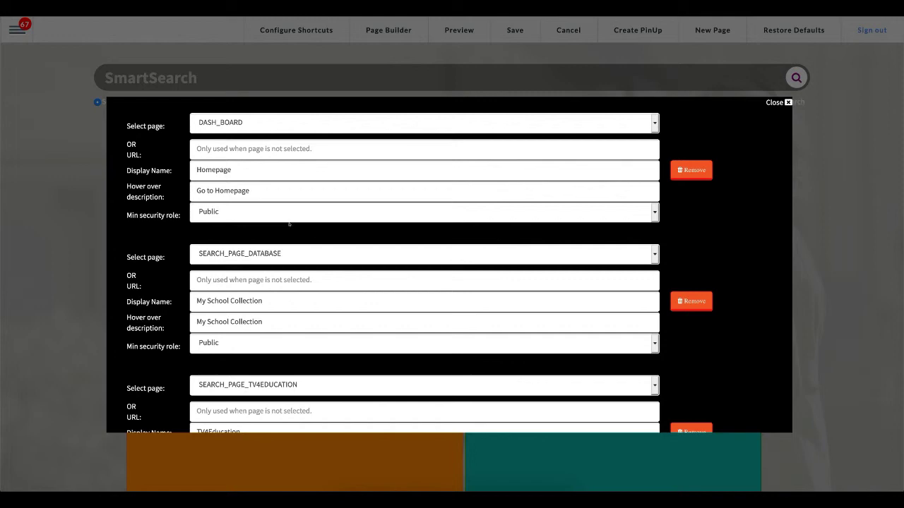
{"action": "scroll", "coordinate": [325, 199], "scroll_direction": "down", "scroll_amount": 5}
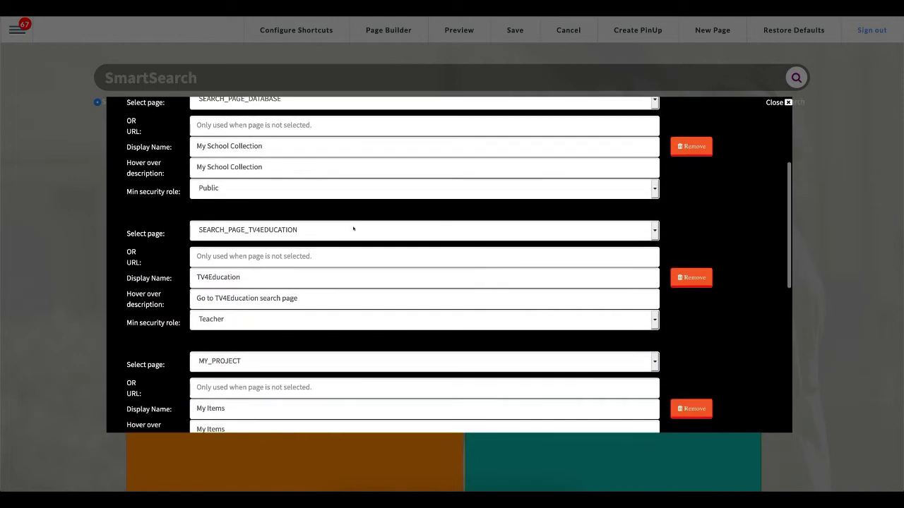
{"action": "scroll", "coordinate": [353, 212], "scroll_direction": "down", "scroll_amount": 5}
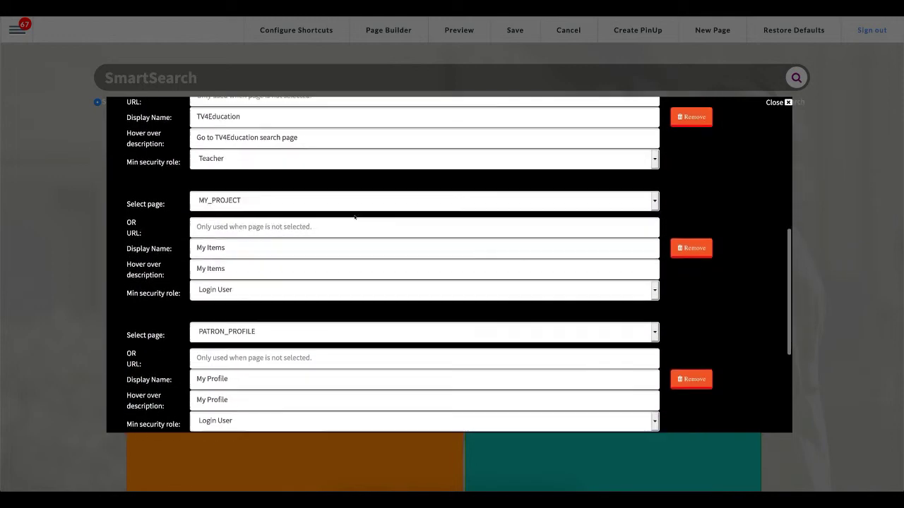
{"action": "scroll", "coordinate": [354, 214], "scroll_direction": "down", "scroll_amount": 3}
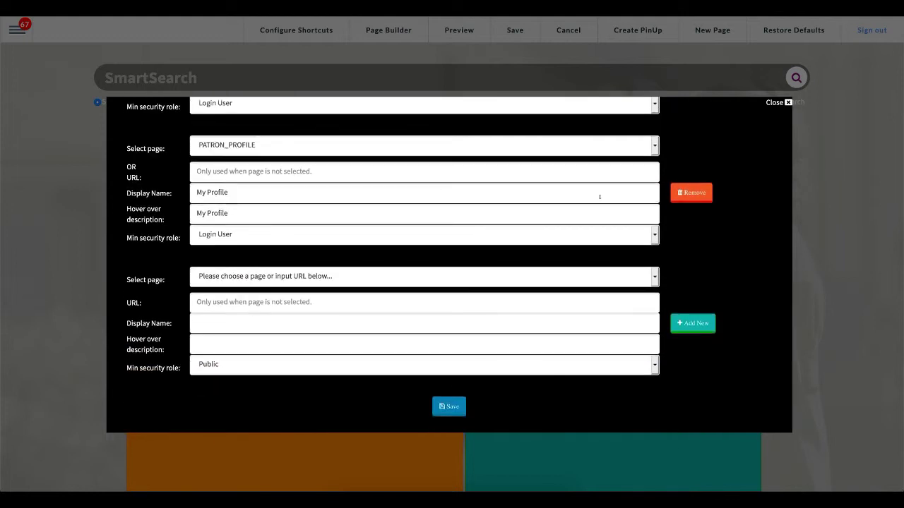
{"action": "left_click", "coordinate": [696, 193]}
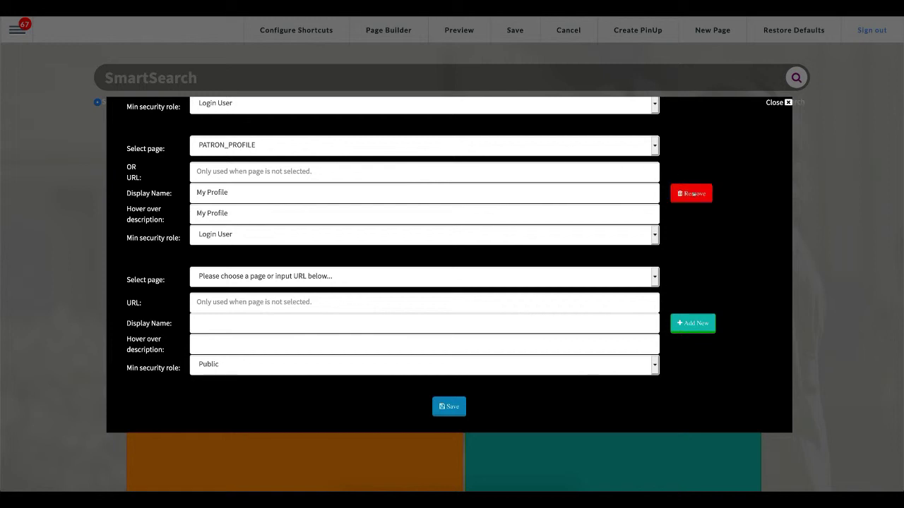
- Review the remaining shortcut entries, checking their pages, display names, hover descriptions and minimum security roles
{"action": "scroll", "coordinate": [257, 192], "scroll_direction": "up", "scroll_amount": 1}
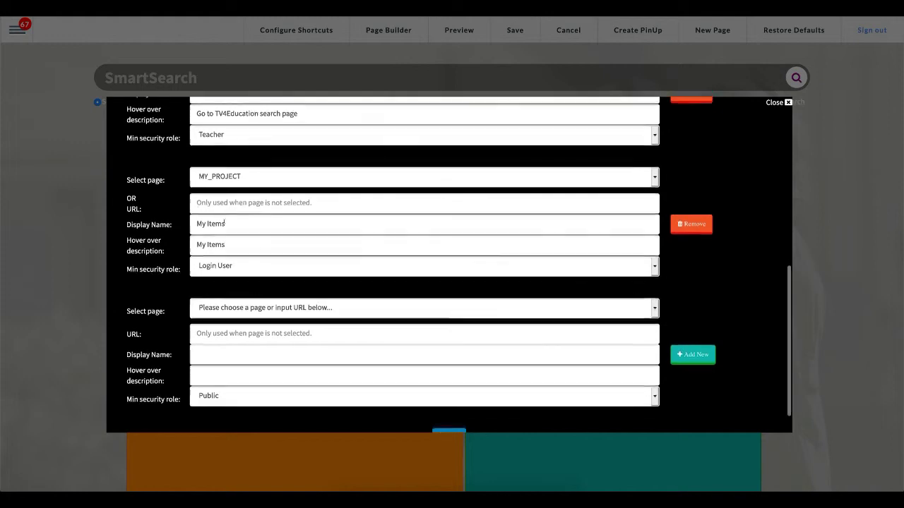
{"action": "scroll", "coordinate": [238, 224], "scroll_direction": "up", "scroll_amount": 3}
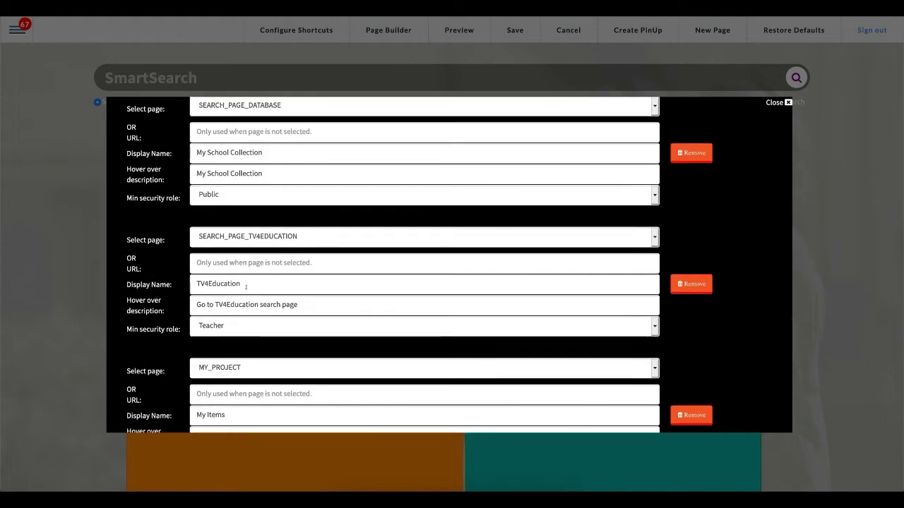
{"action": "scroll", "coordinate": [254, 249], "scroll_direction": "up", "scroll_amount": 1}
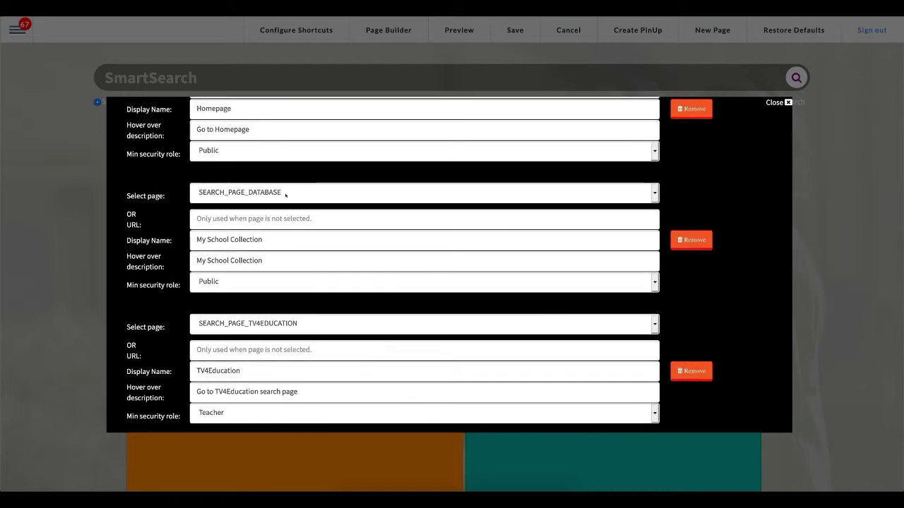
{"action": "scroll", "coordinate": [255, 199], "scroll_direction": "up", "scroll_amount": 1}
{"action": "scroll", "coordinate": [268, 182], "scroll_direction": "up", "scroll_amount": 1}
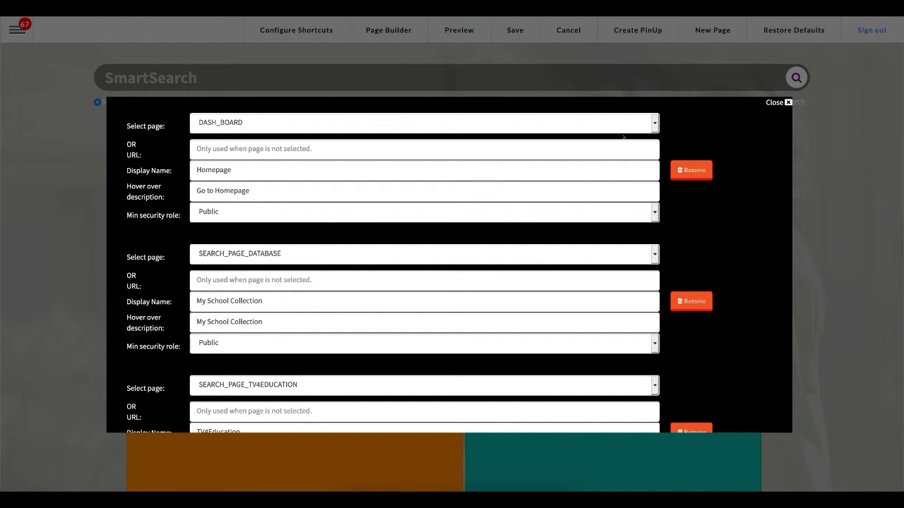
- Remove the "Homepage" shortcut that points to DASH_BOARD and check the remaining shortcut entries
{"action": "left_click", "coordinate": [695, 172]}
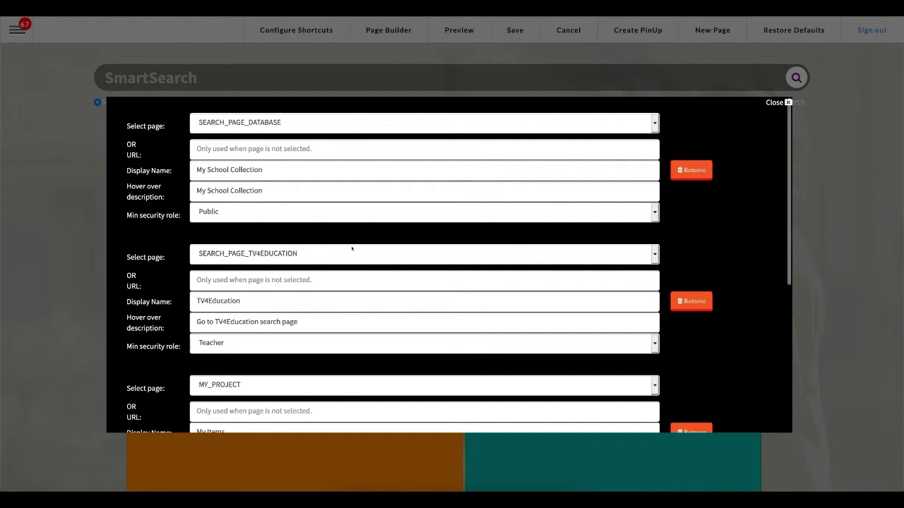
{"action": "scroll", "coordinate": [352, 248], "scroll_direction": "down", "scroll_amount": 3}
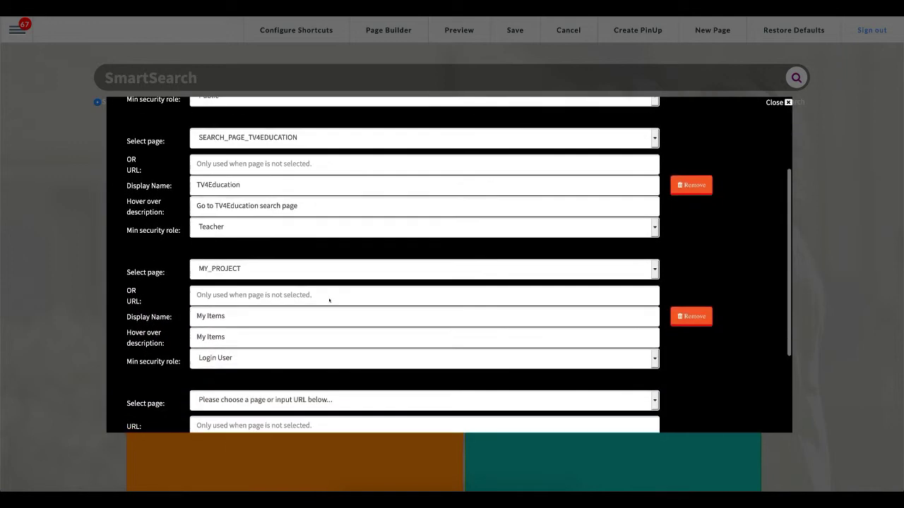
{"action": "scroll", "coordinate": [329, 300], "scroll_direction": "down", "scroll_amount": 3}
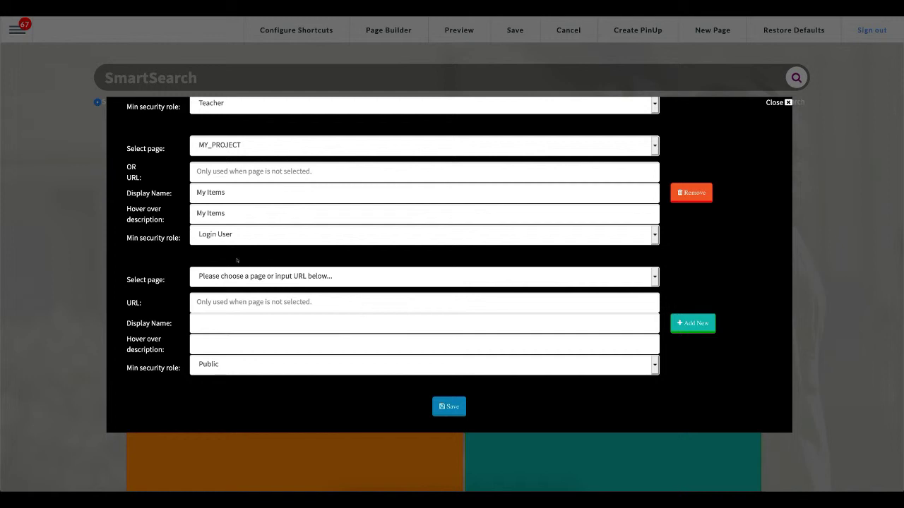
- Look through the pages available for the blank shortcut entry and choose GLOBAL_CATALOGUE
{"action": "left_click_drag", "start_coordinate": [123, 277], "coordinate": [164, 280]}
{"action": "left_click", "coordinate": [164, 279]}
{"action": "left_click", "coordinate": [656, 276]}
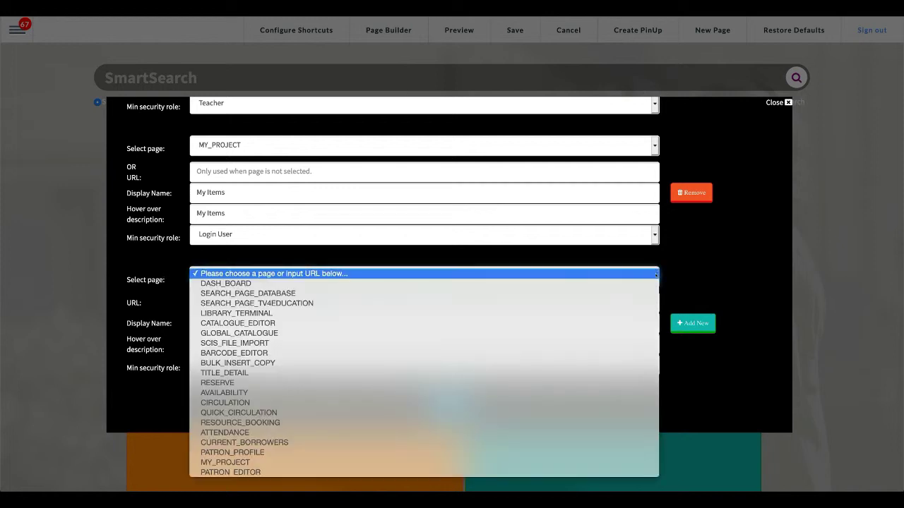
{"action": "scroll", "coordinate": [497, 351], "scroll_direction": "down", "scroll_amount": 1}
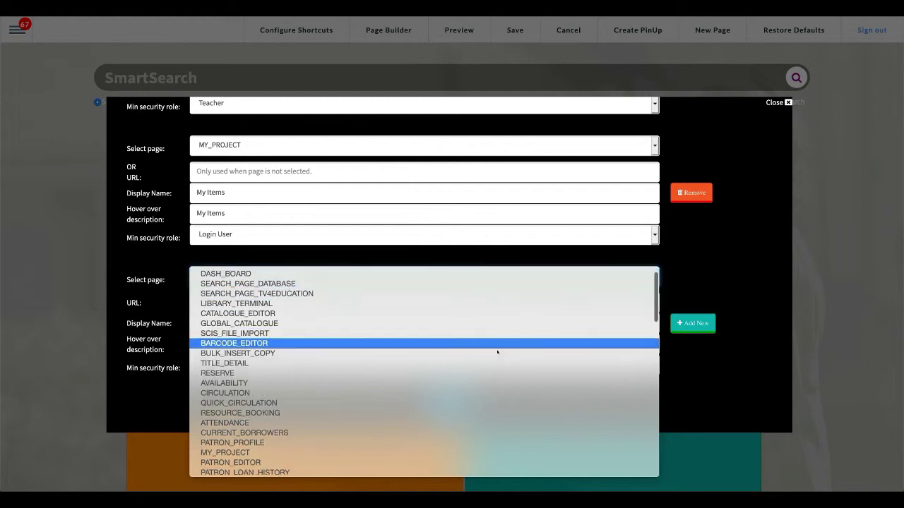
{"action": "scroll", "coordinate": [497, 352], "scroll_direction": "down", "scroll_amount": 3}
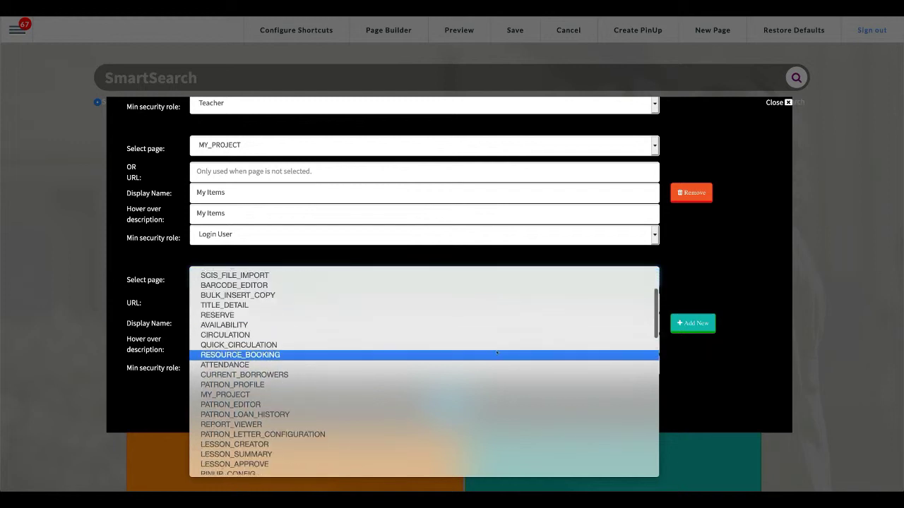
{"action": "scroll", "coordinate": [497, 352], "scroll_direction": "down", "scroll_amount": 4}
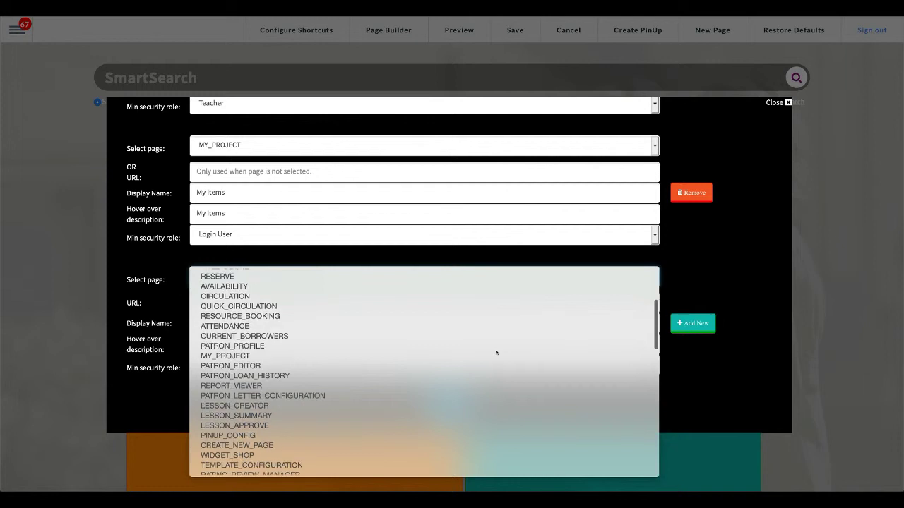
{"action": "scroll", "coordinate": [497, 351], "scroll_direction": "down", "scroll_amount": 5}
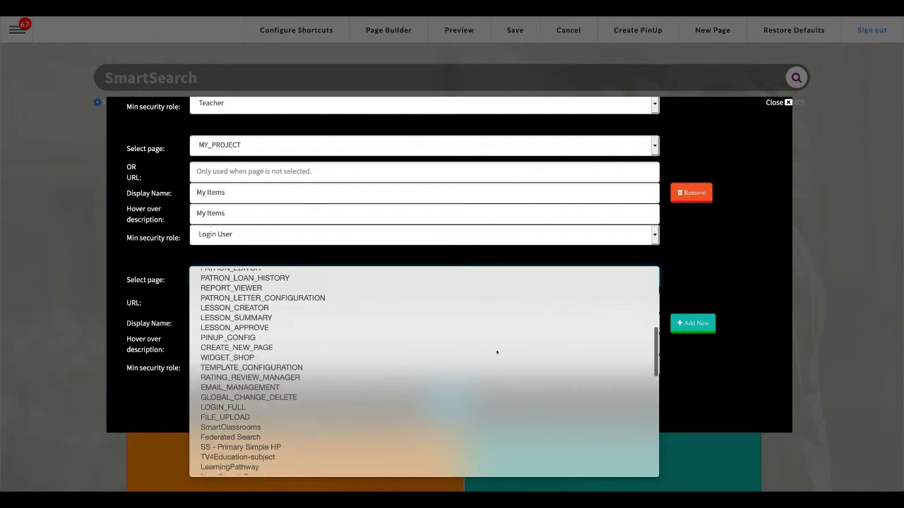
{"action": "scroll", "coordinate": [497, 351], "scroll_direction": "down", "scroll_amount": 9}
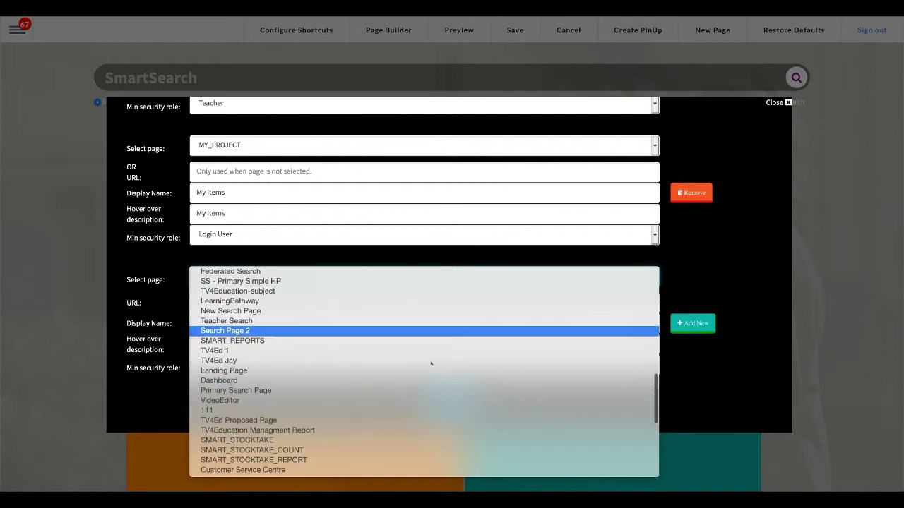
{"action": "scroll", "coordinate": [431, 364], "scroll_direction": "down", "scroll_amount": 2}
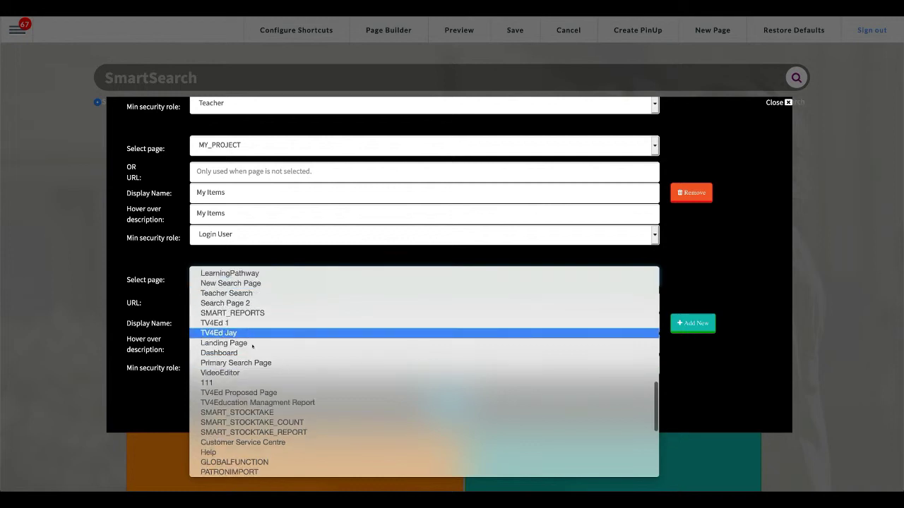
{"action": "scroll", "coordinate": [252, 346], "scroll_direction": "down", "scroll_amount": 3}
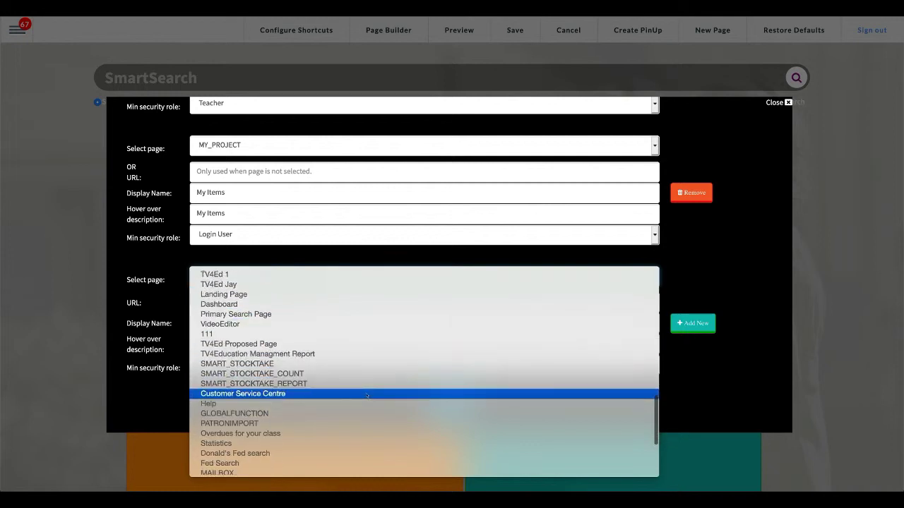
{"action": "scroll", "coordinate": [366, 394], "scroll_direction": "down", "scroll_amount": 5}
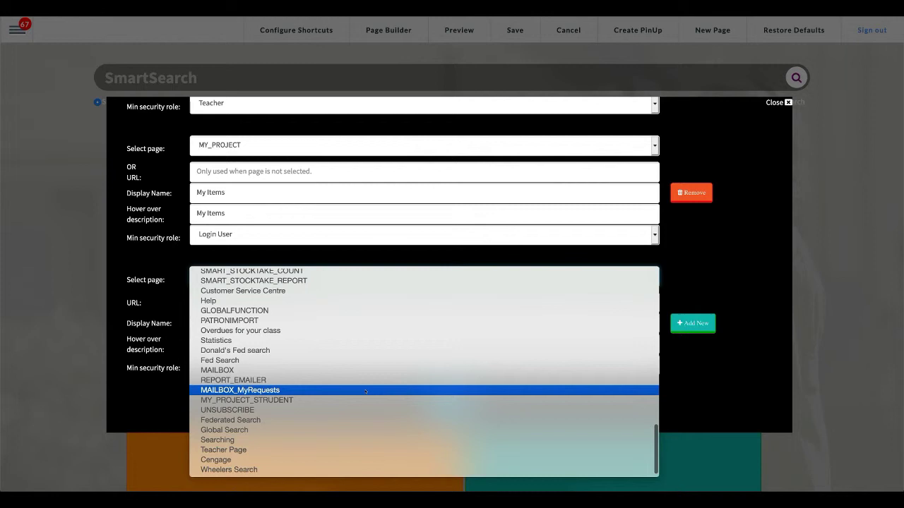
{"action": "scroll", "coordinate": [334, 417], "scroll_direction": "up", "scroll_amount": 20}
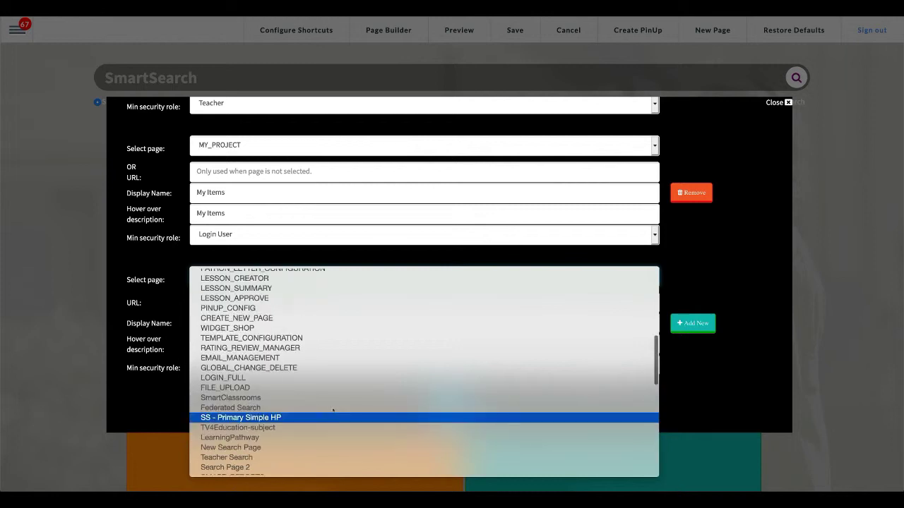
{"action": "scroll", "coordinate": [338, 395], "scroll_direction": "up", "scroll_amount": 3}
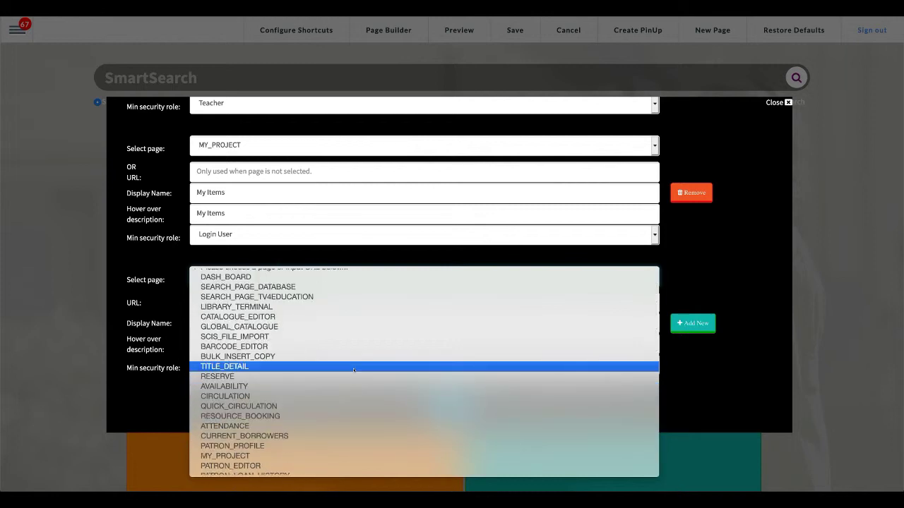
{"action": "left_click", "coordinate": [275, 327]}
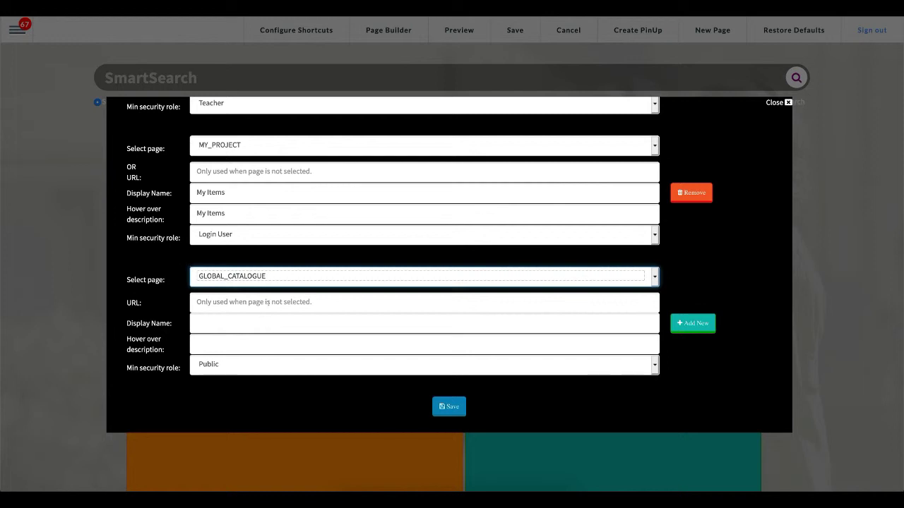
- Give the new shortcut the display name "Global Cat" and the hover description "Takes you to global catalogue"
{"action": "left_click", "coordinate": [257, 318]}
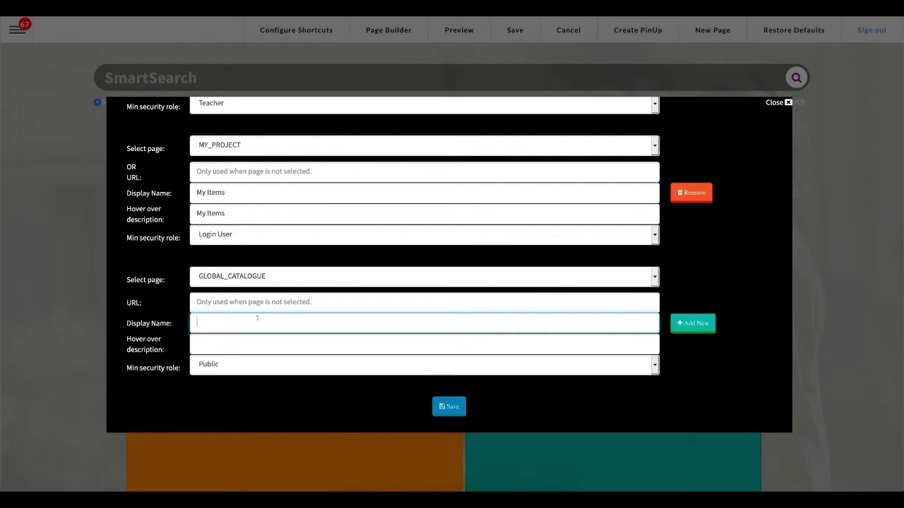
{"action": "type", "text": "Global"}
{"action": "type", "text": "Cat"}
{"action": "left_click", "coordinate": [233, 341]}
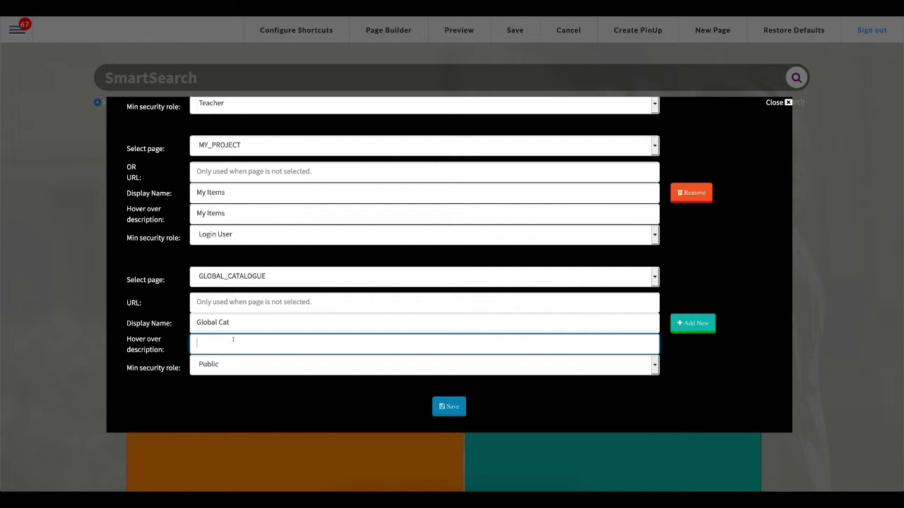
{"action": "type", "text": "Takes you to global catalogue"}
- Set the "Global Cat" shortcut's minimum security role to Librarian and add it as a new entry
{"action": "left_click", "coordinate": [654, 366]}
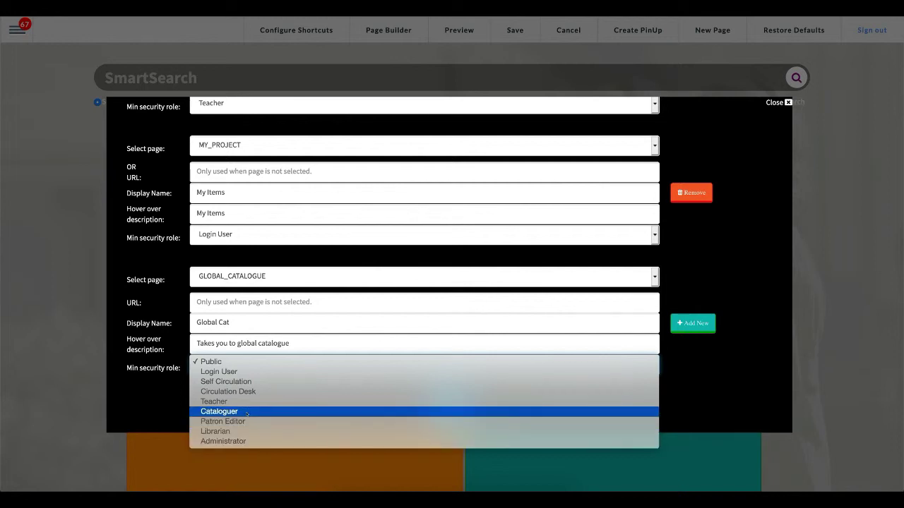
{"action": "left_click", "coordinate": [237, 432]}
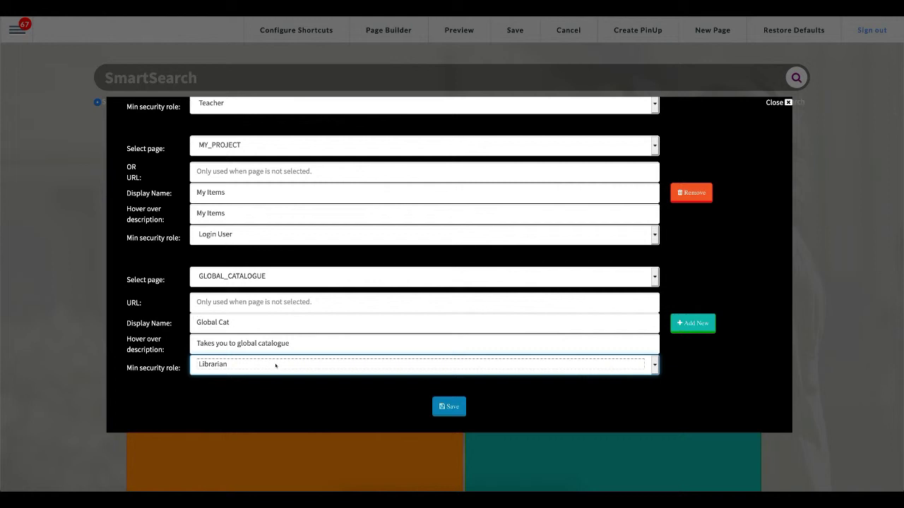
{"action": "left_click", "coordinate": [696, 322]}
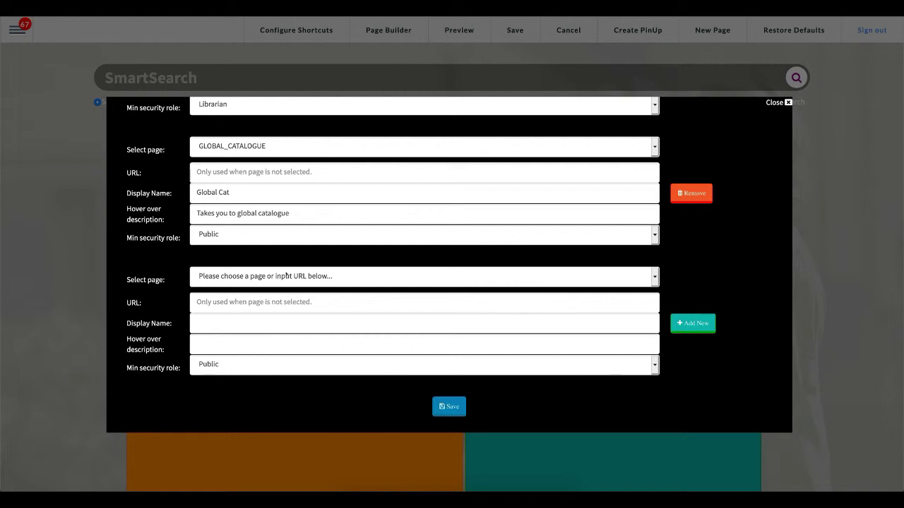
{"action": "left_click", "coordinate": [262, 302]}
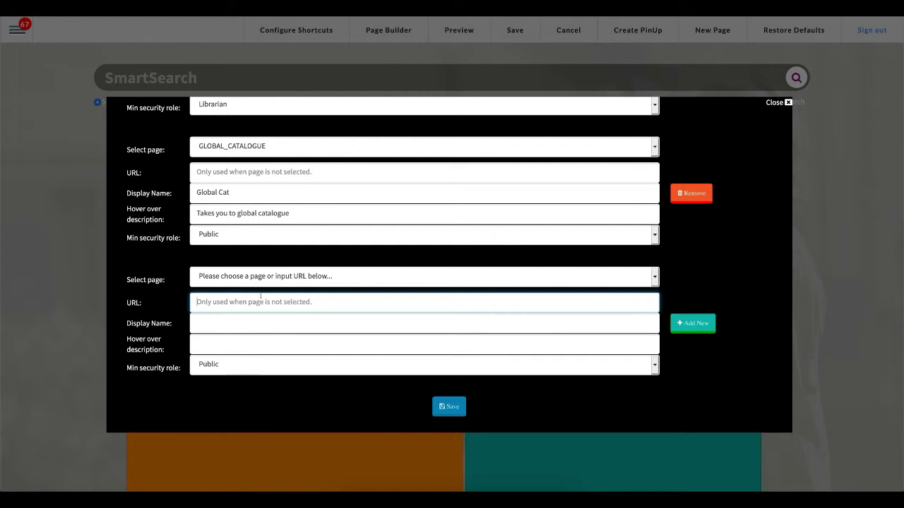
{"action": "type", "text": "www."}
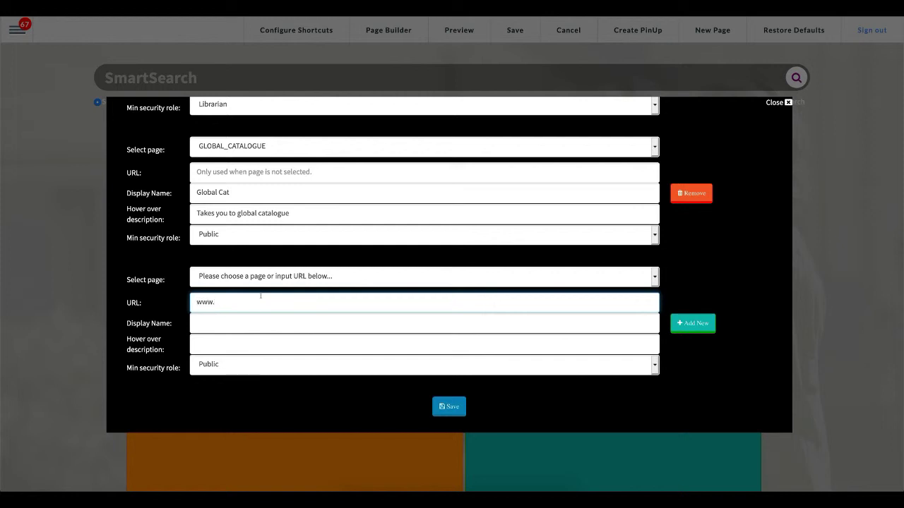
{"action": "type", "text": "google.com"}
{"action": "left_click", "coordinate": [243, 320]}
{"action": "type", "text": "Google"}
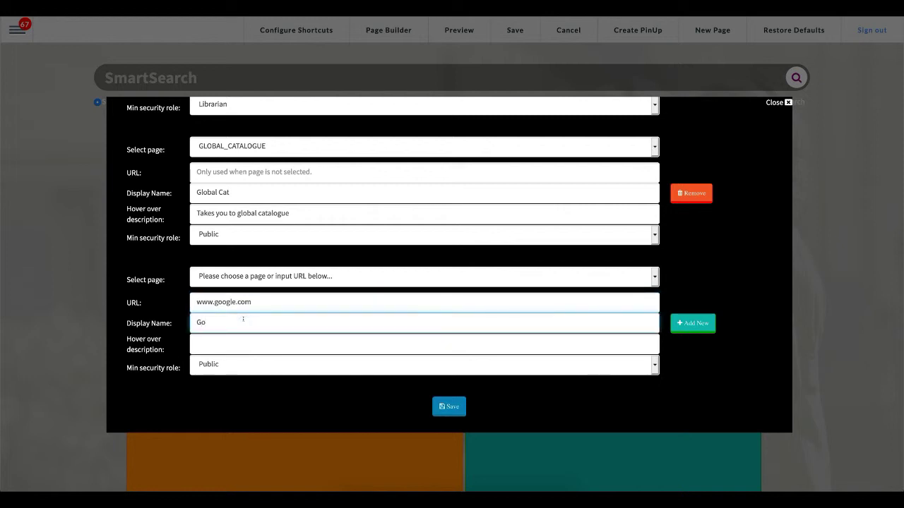
{"action": "left_click", "coordinate": [215, 344]}
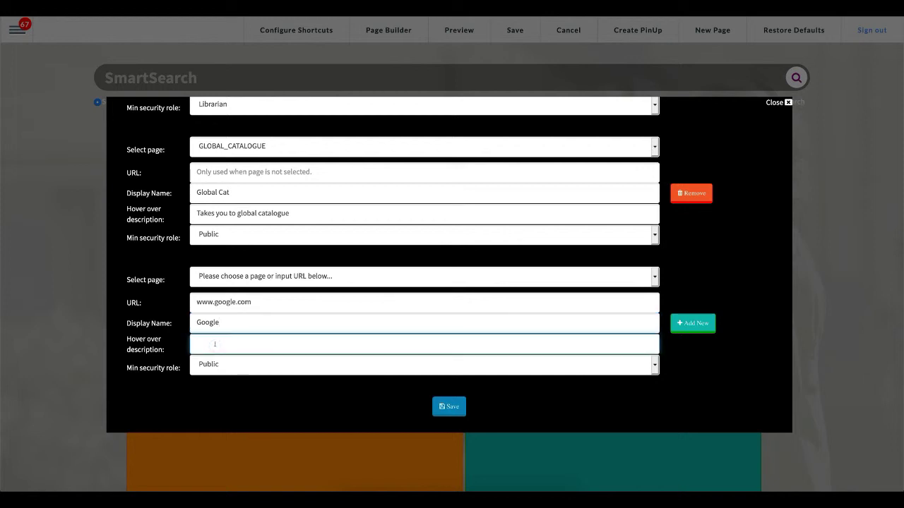
{"action": "type", "text": "Takes you to google"}
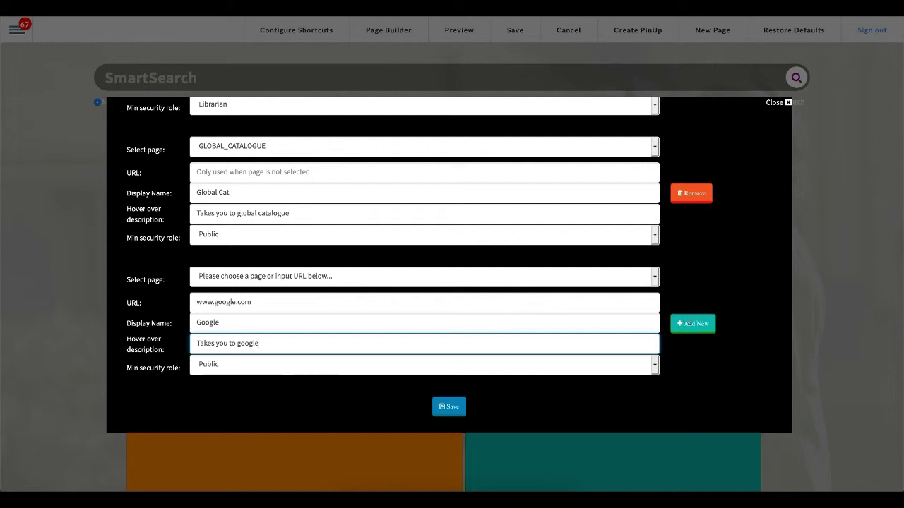
{"action": "left_click", "coordinate": [692, 323]}
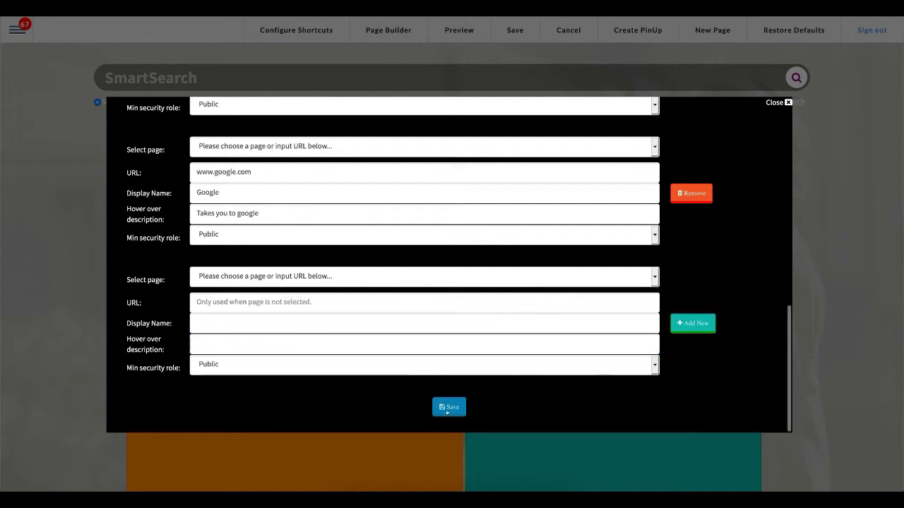
- Save the shortcut configuration and the page settings, accepting the confirmation for each
{"action": "scroll", "coordinate": [357, 263], "scroll_direction": "up", "scroll_amount": 1}
{"action": "scroll", "coordinate": [354, 258], "scroll_direction": "up", "scroll_amount": 1}
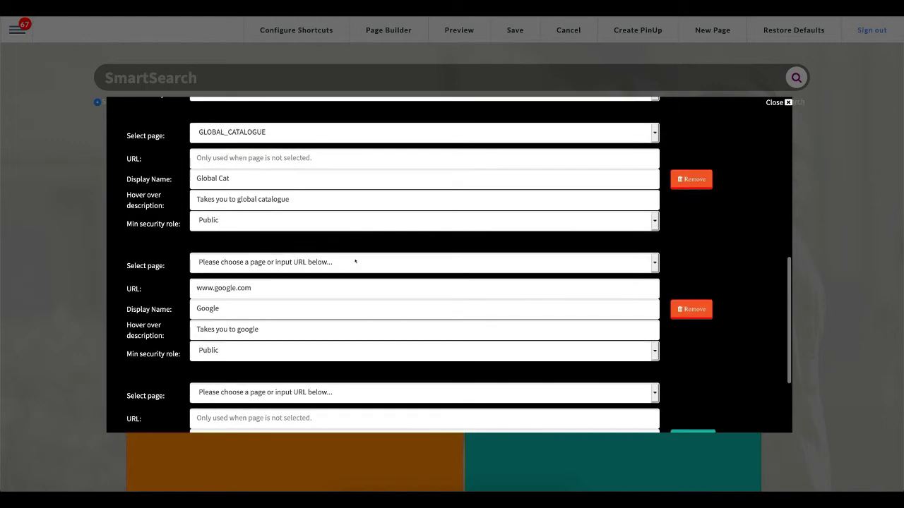
{"action": "scroll", "coordinate": [424, 322], "scroll_direction": "down", "scroll_amount": 2}
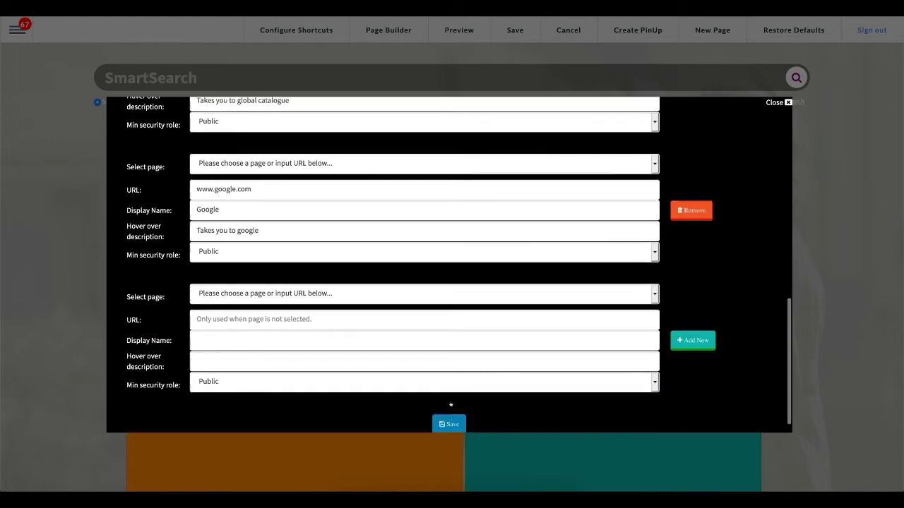
{"action": "scroll", "coordinate": [449, 265], "scroll_direction": "down", "scroll_amount": 1}
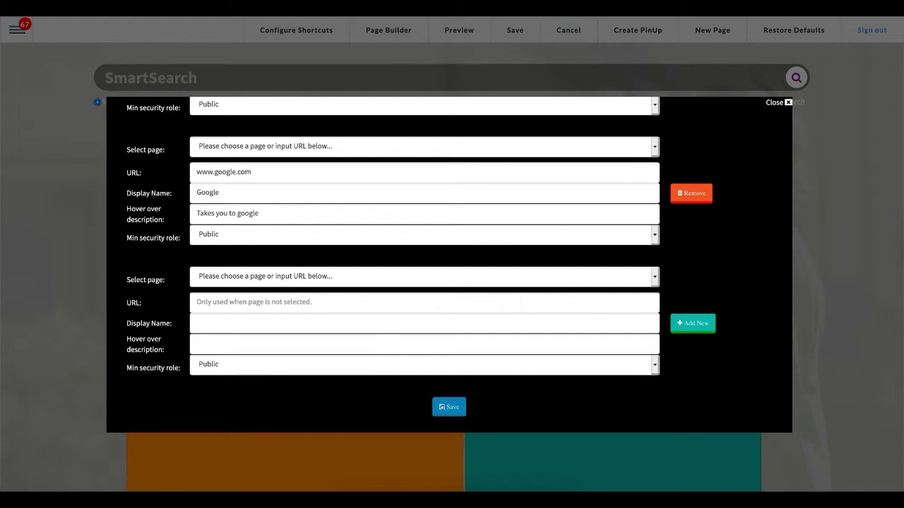
{"action": "left_click", "coordinate": [442, 407]}
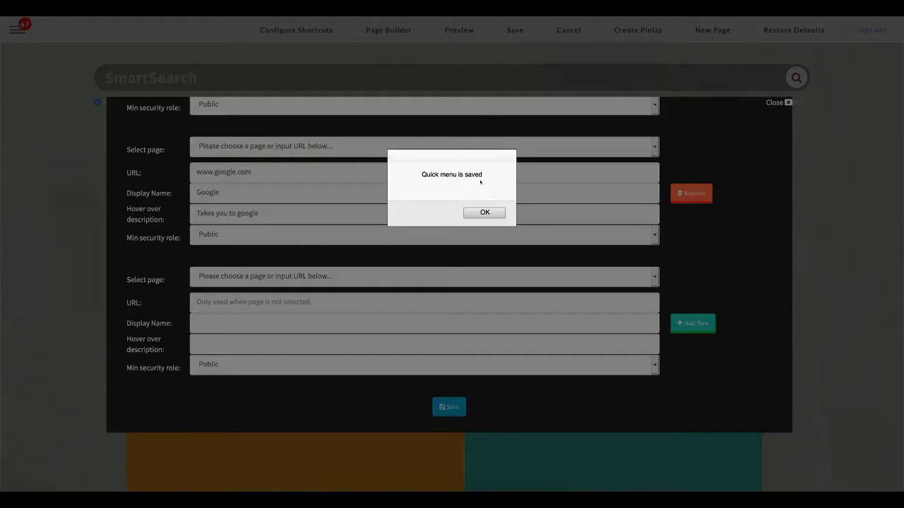
{"action": "left_click", "coordinate": [478, 211]}
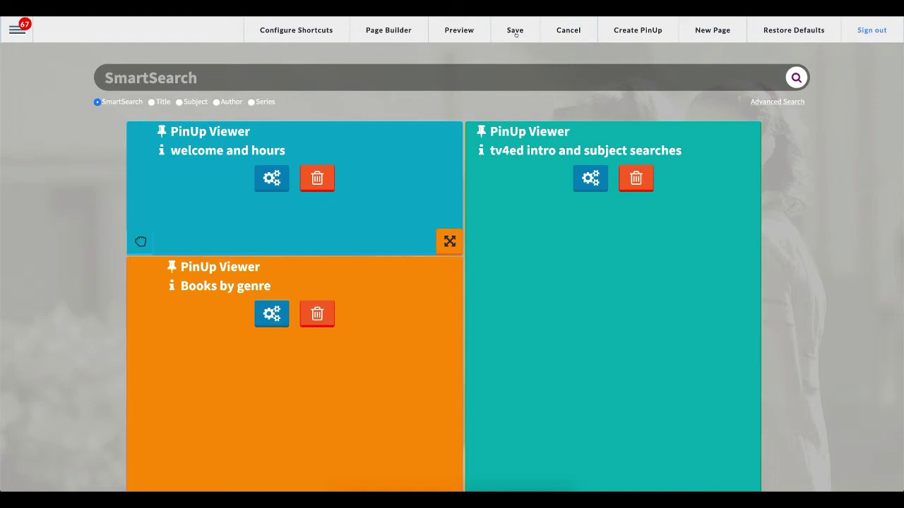
{"action": "left_click", "coordinate": [516, 32]}
{"action": "left_click", "coordinate": [519, 212]}
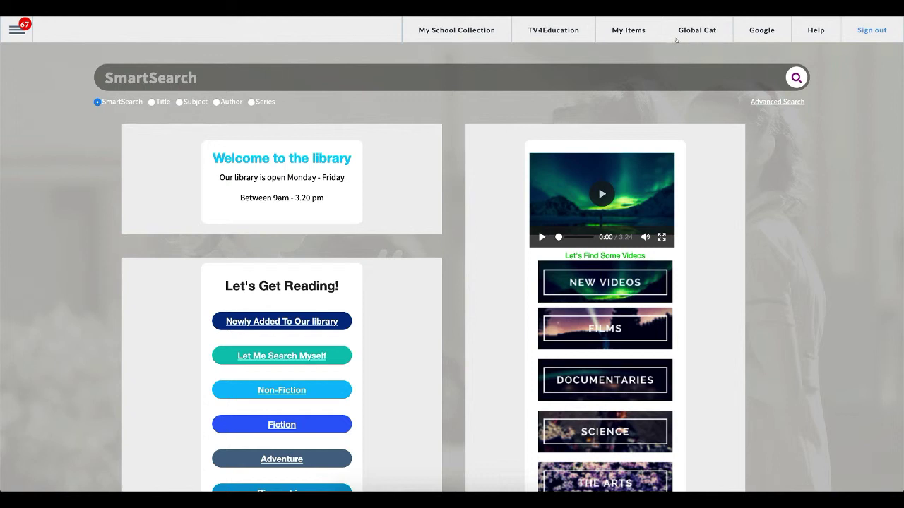
- Test the new Google and Global Cat shortcuts from the library homepage
{"action": "left_click", "coordinate": [747, 32]}
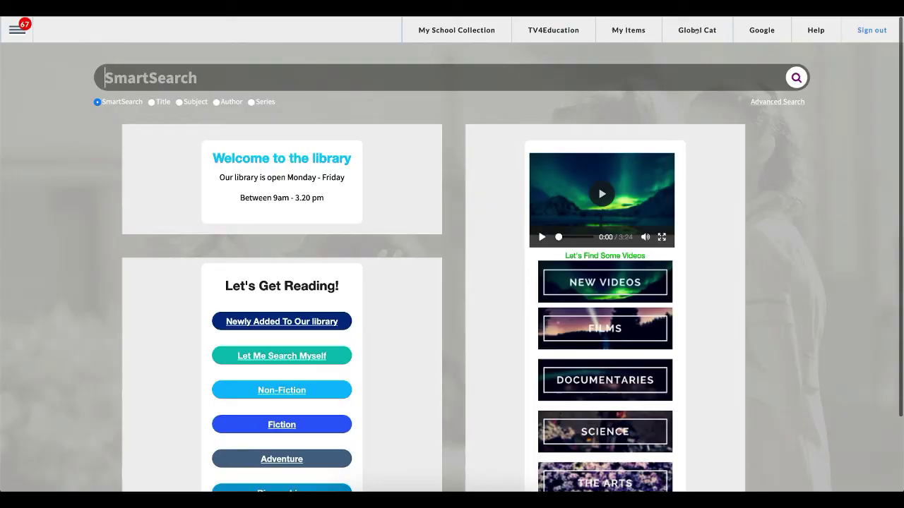
{"action": "left_click", "coordinate": [695, 29]}
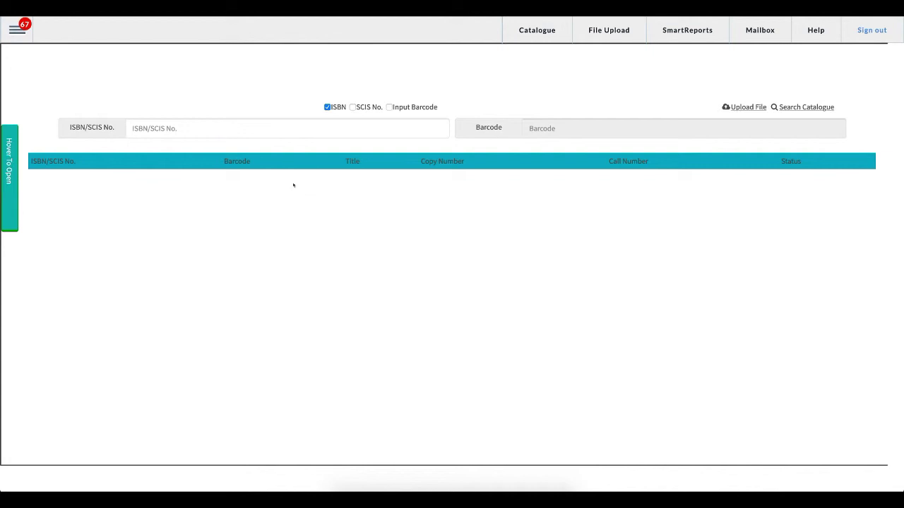
- Return to the library homepage and open its page settings for editing
{"action": "left_click", "coordinate": [17, 31]}
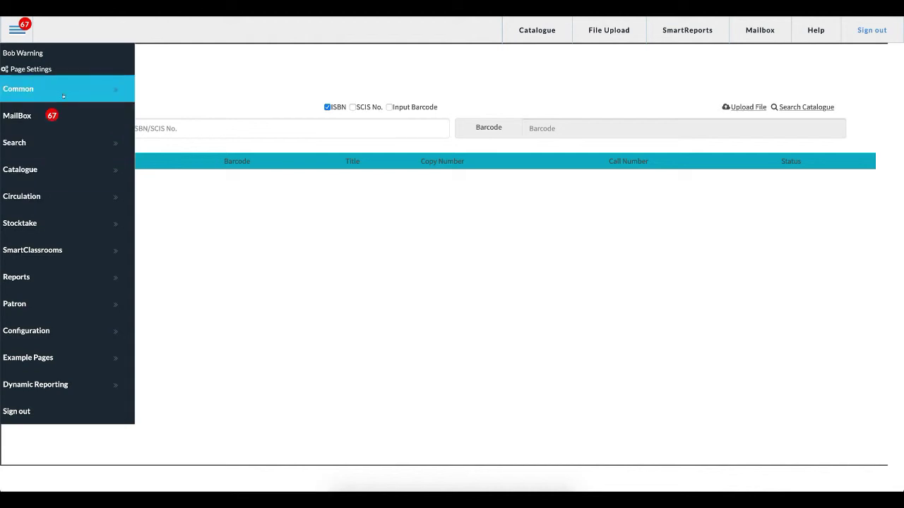
{"action": "left_click", "coordinate": [39, 89]}
{"action": "left_click", "coordinate": [246, 89]}
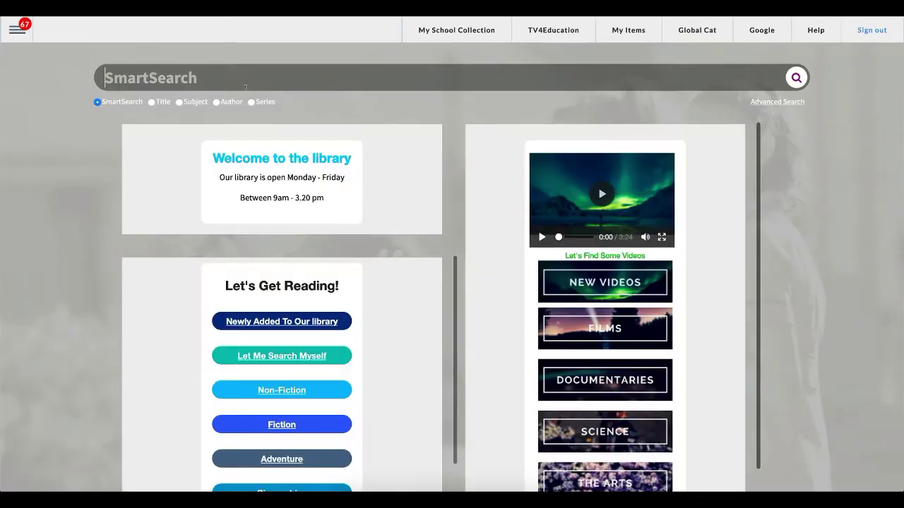
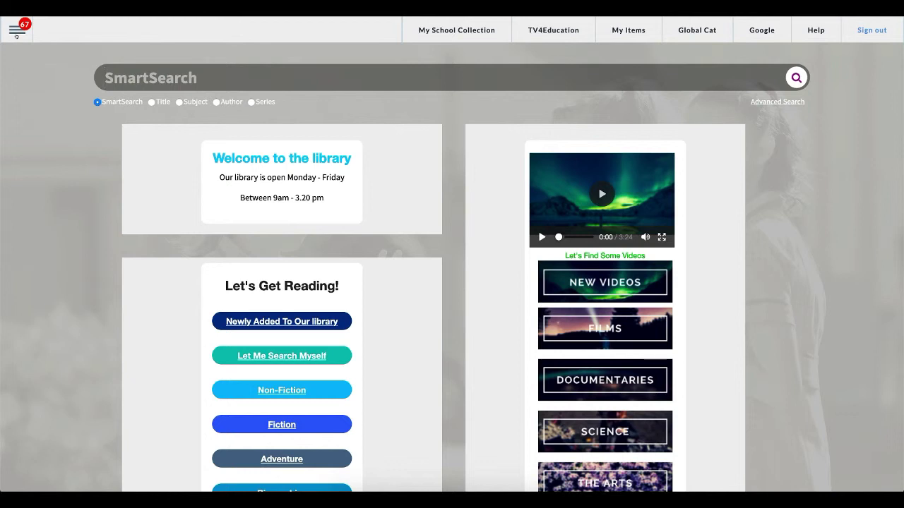
{"action": "left_click", "coordinate": [17, 33]}
{"action": "left_click", "coordinate": [21, 69]}
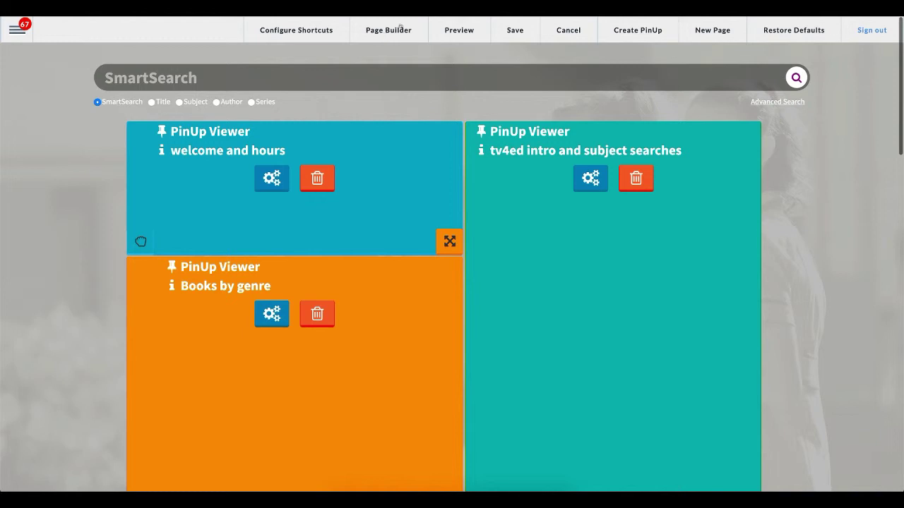
- Open the Page Builder, look through the available widgets and close it again
{"action": "left_click", "coordinate": [389, 30]}
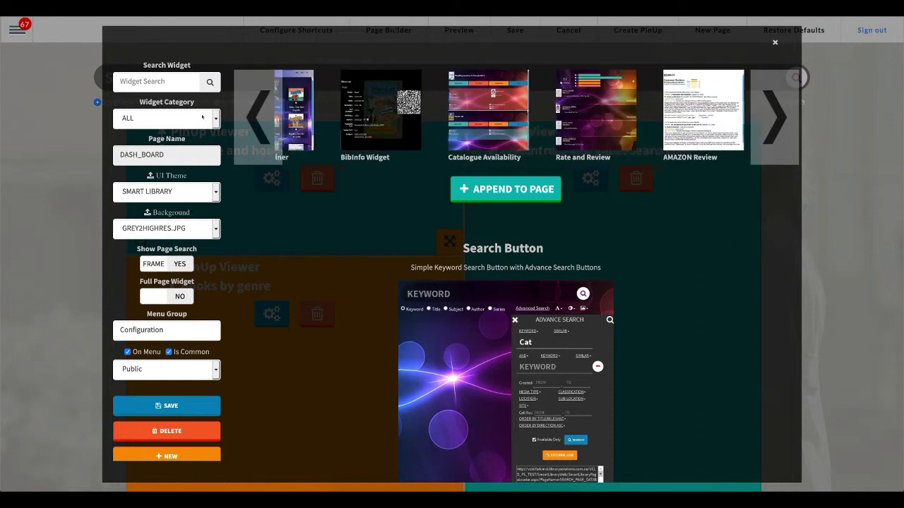
{"action": "mouse_move", "coordinate": [766, 116]}
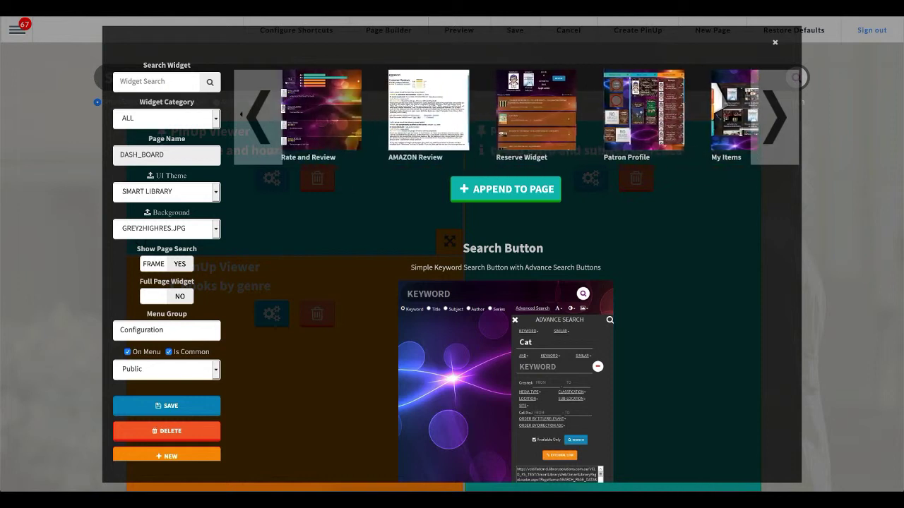
{"action": "left_click", "coordinate": [775, 42]}
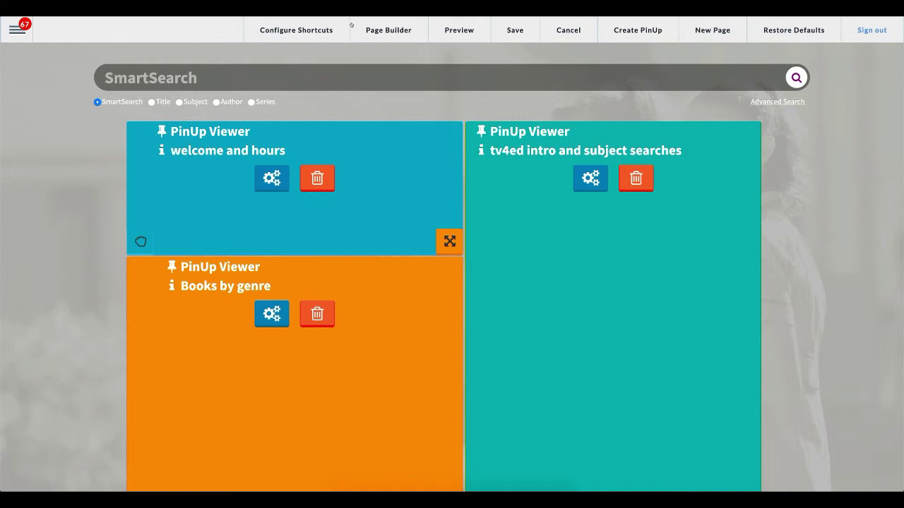
- Reopen the Page Builder and view the widgets in the SEARCH and CATALOGUE categories, returning the filter to ALL
{"action": "left_click", "coordinate": [387, 30]}
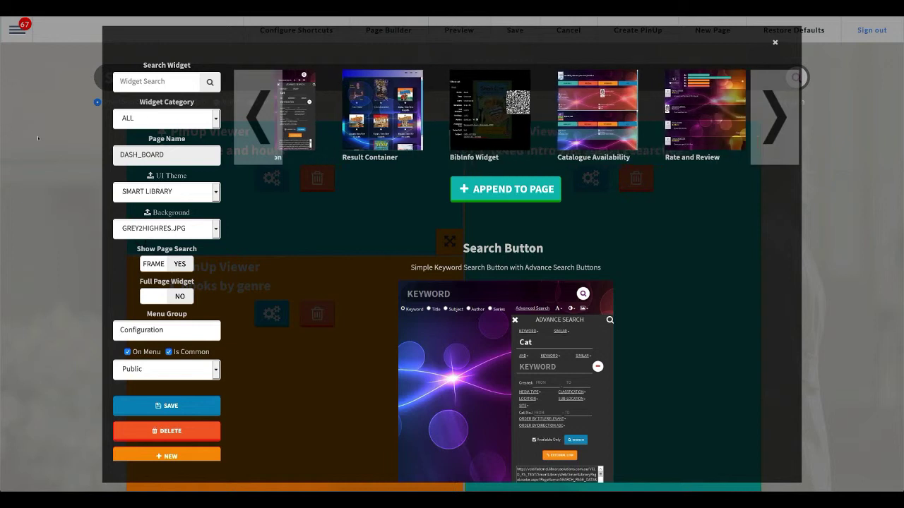
{"action": "left_click", "coordinate": [216, 118]}
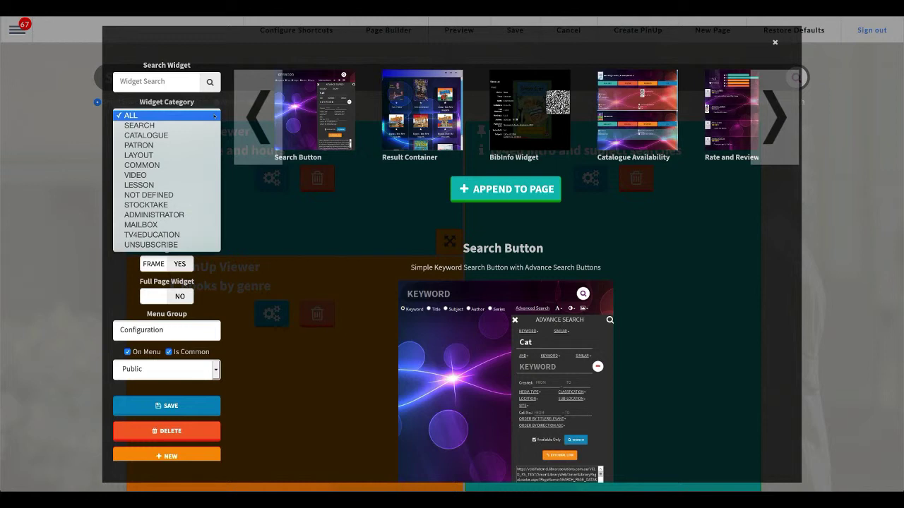
{"action": "left_click", "coordinate": [179, 126]}
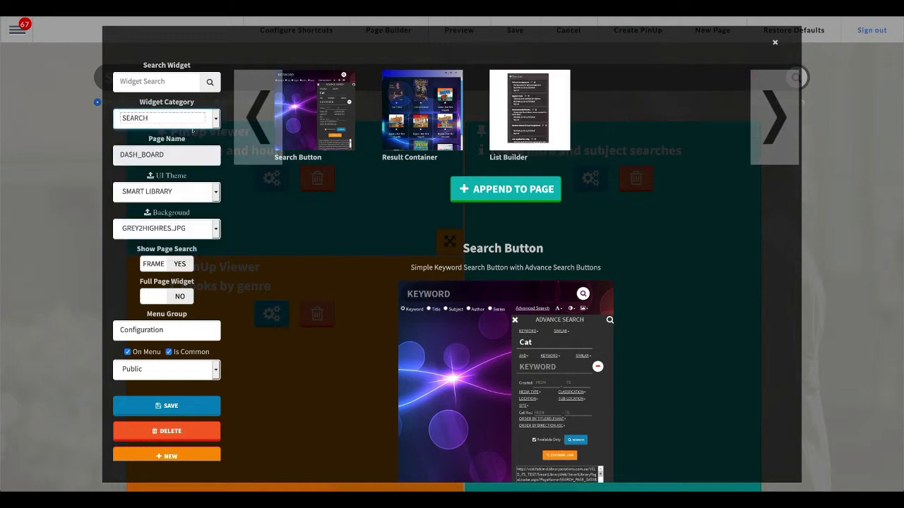
{"action": "left_click", "coordinate": [212, 117]}
{"action": "left_click", "coordinate": [194, 126]}
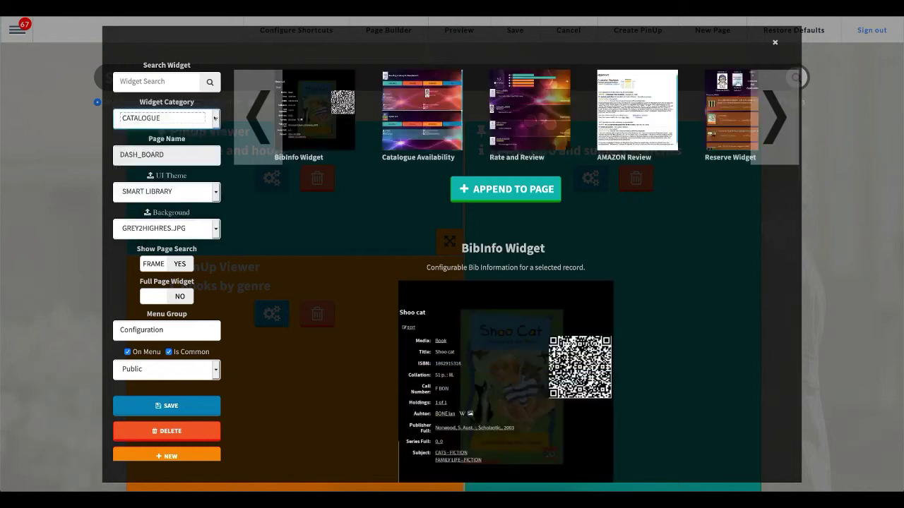
{"action": "left_click", "coordinate": [212, 118]}
{"action": "left_click", "coordinate": [134, 94]}
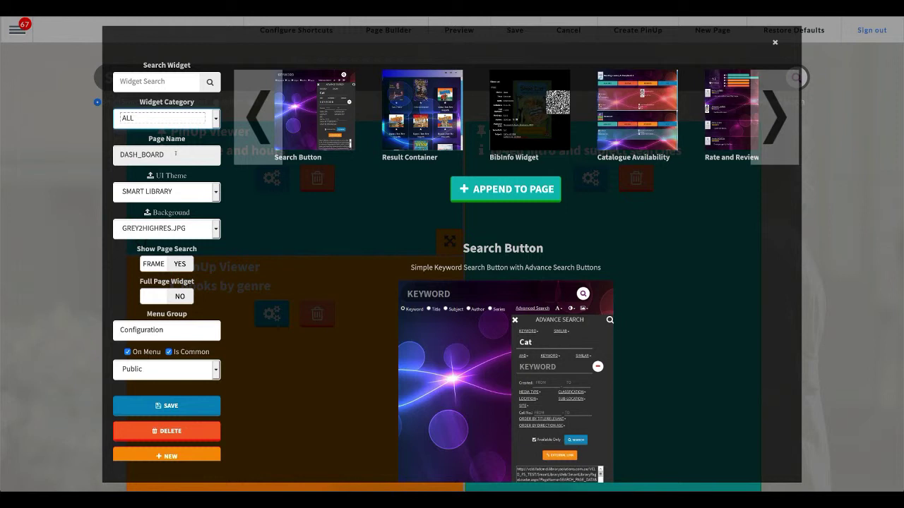
- Try the BOOTSTRAP UI theme on the DASH_BOARD page and restore the SMART LIBRARY theme
{"action": "left_click", "coordinate": [213, 193]}
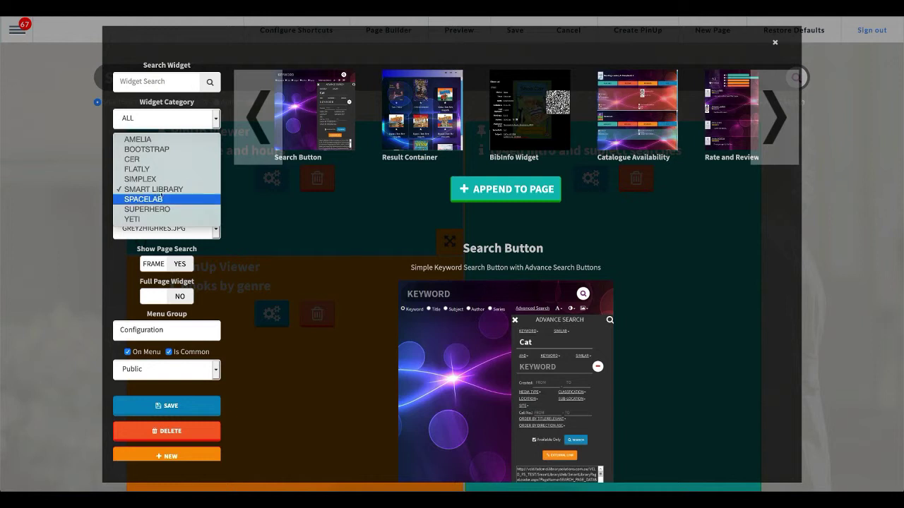
{"action": "left_click", "coordinate": [180, 189]}
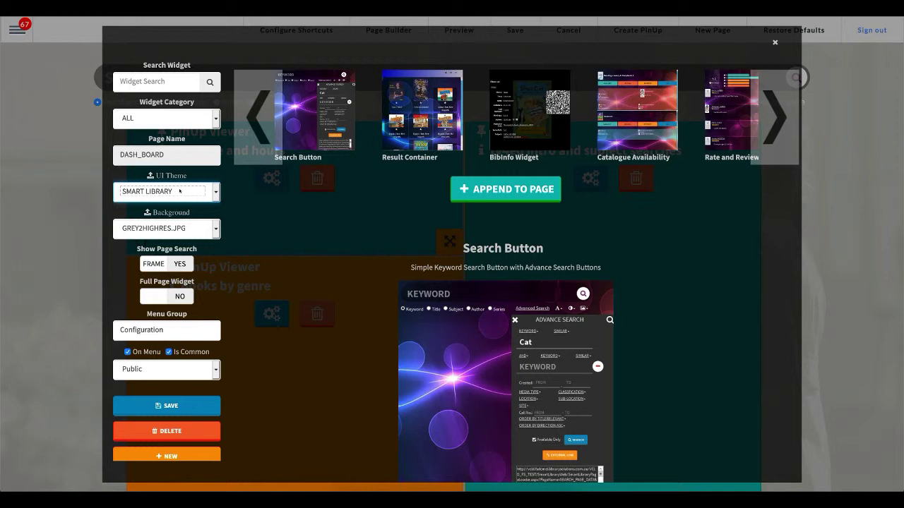
{"action": "left_click", "coordinate": [210, 192]}
{"action": "left_click", "coordinate": [209, 188]}
{"action": "left_click", "coordinate": [217, 192]}
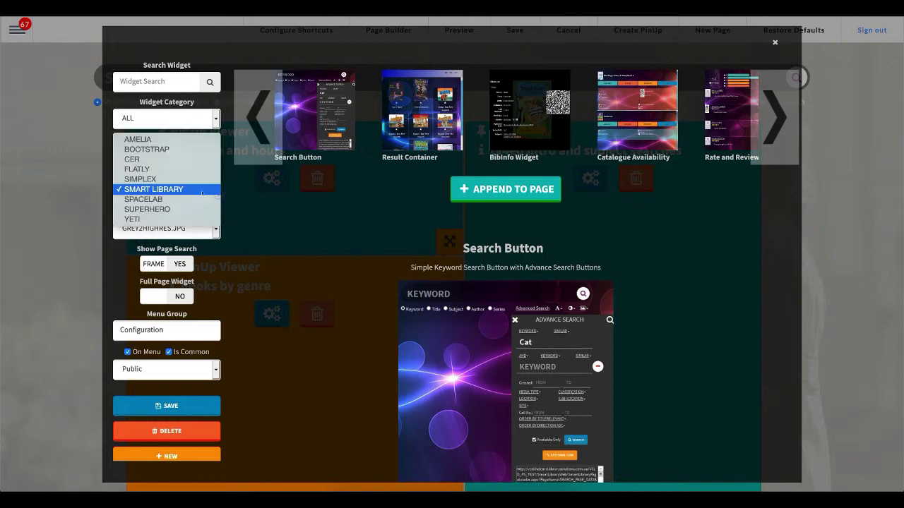
{"action": "left_click", "coordinate": [147, 150]}
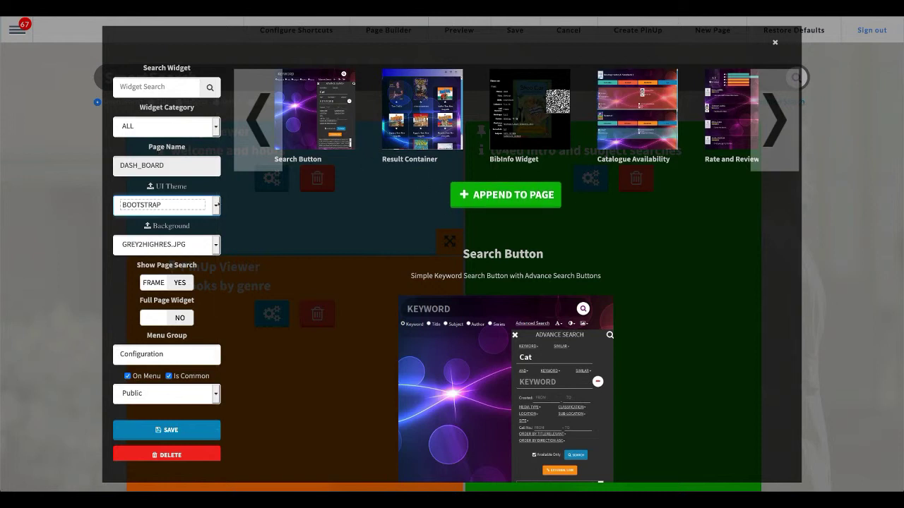
{"action": "scroll", "coordinate": [176, 424], "scroll_direction": "down", "scroll_amount": 2}
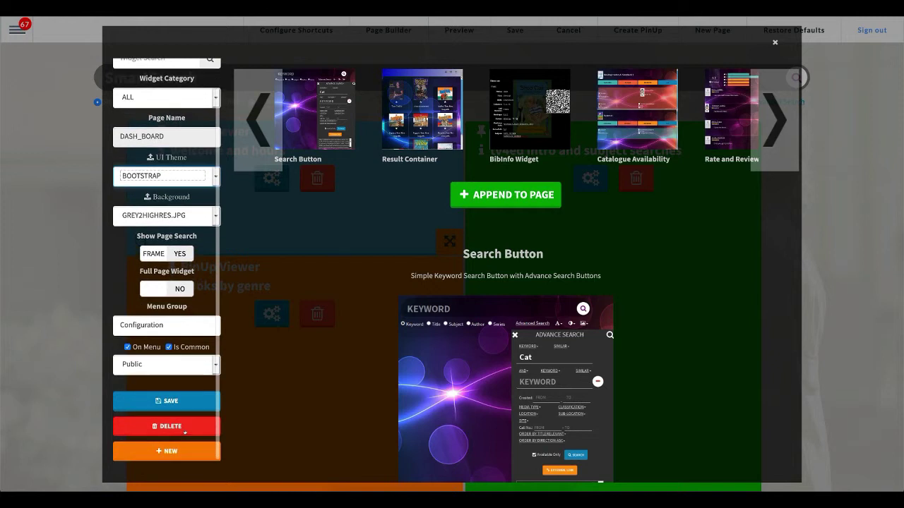
{"action": "scroll", "coordinate": [212, 191], "scroll_direction": "up", "scroll_amount": 1}
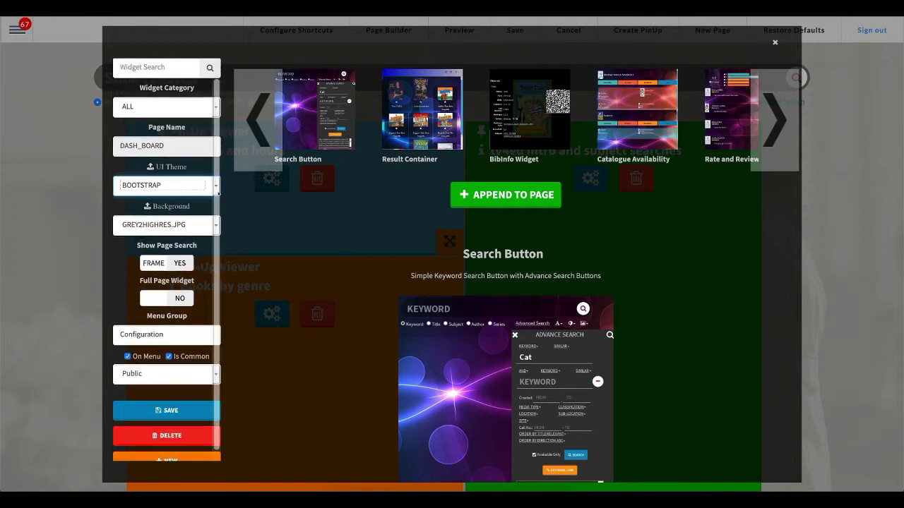
{"action": "left_click", "coordinate": [212, 188]}
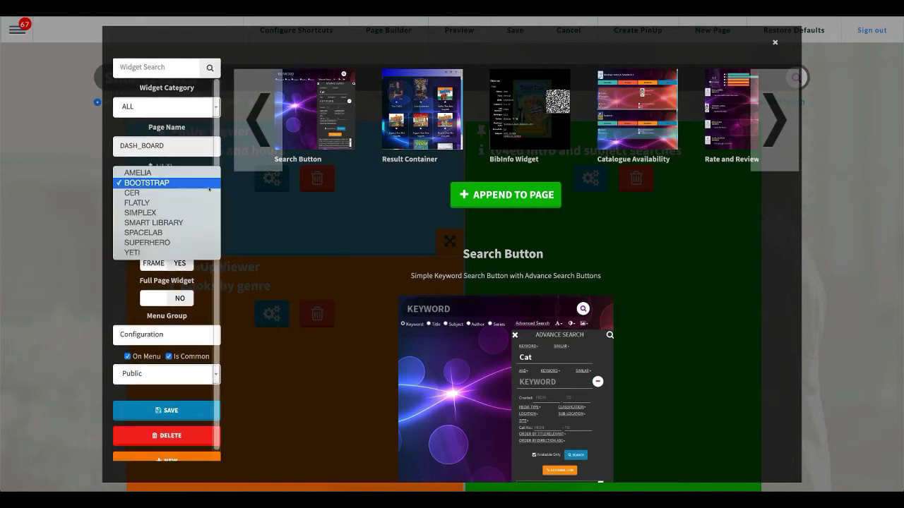
{"action": "left_click", "coordinate": [177, 222]}
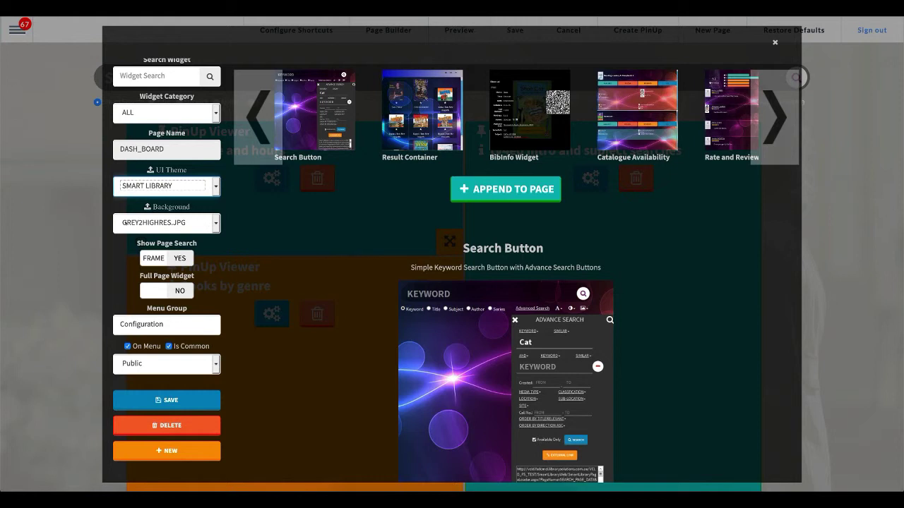
- Set the page background to COFFEE.JPG
{"action": "left_click", "coordinate": [217, 223]}
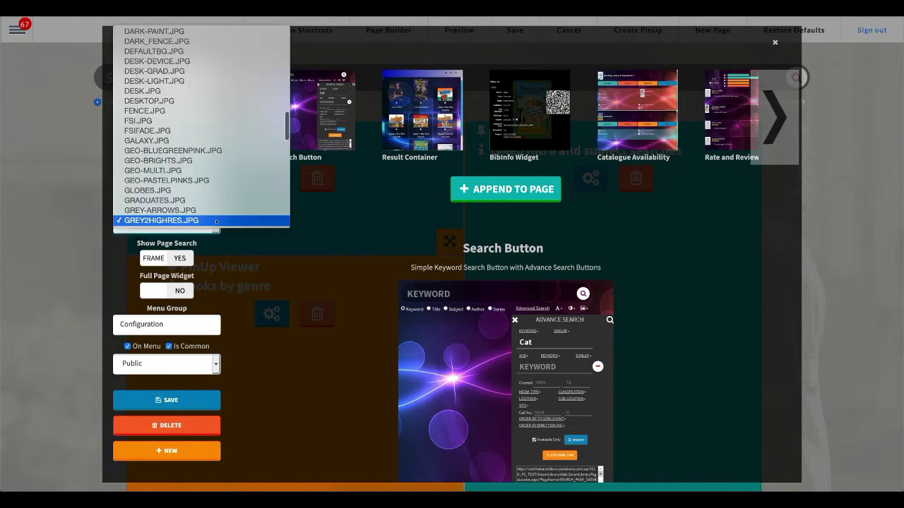
{"action": "scroll", "coordinate": [214, 198], "scroll_direction": "up", "scroll_amount": 5}
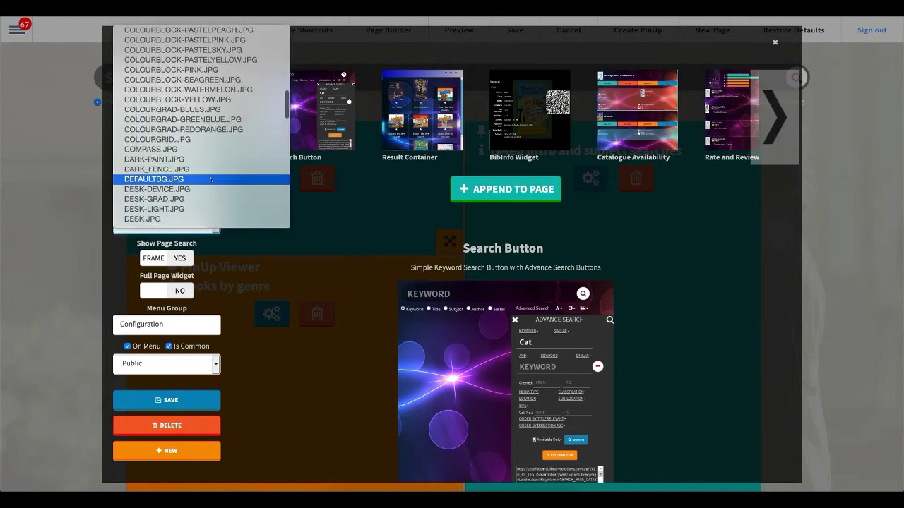
{"action": "scroll", "coordinate": [211, 169], "scroll_direction": "up", "scroll_amount": 4}
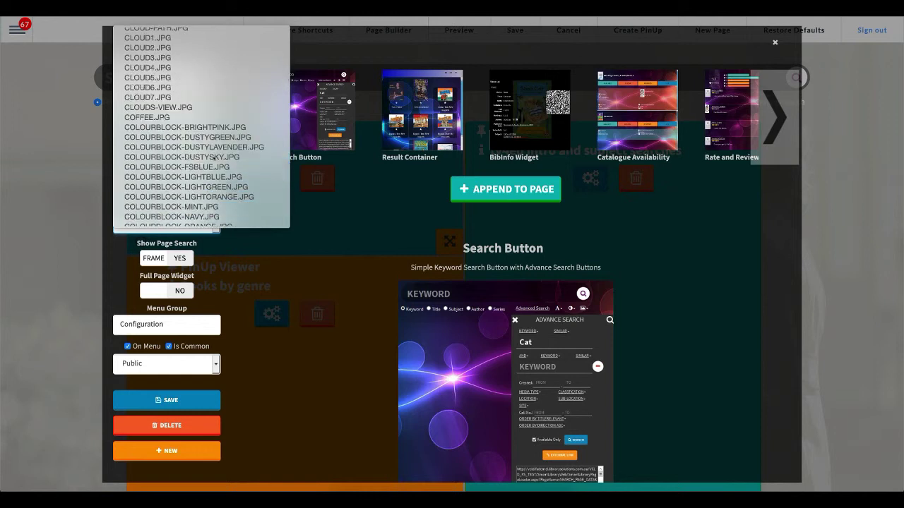
{"action": "left_click", "coordinate": [145, 117]}
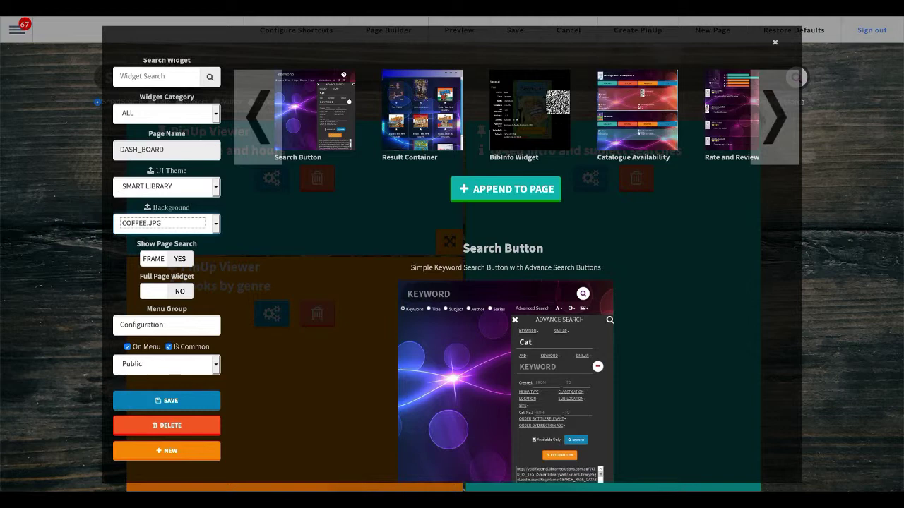
- Try CLOUD-MOUNTAIN-GREY.JPG and BOOK-BLUR.JPG as the page background
{"action": "left_click", "coordinate": [210, 225]}
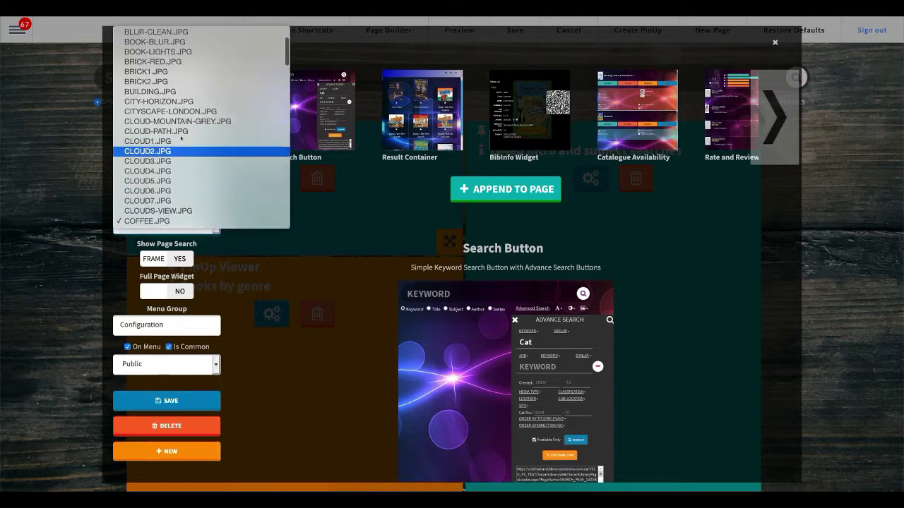
{"action": "key", "text": "Escape"}
{"action": "key", "text": "Down"}
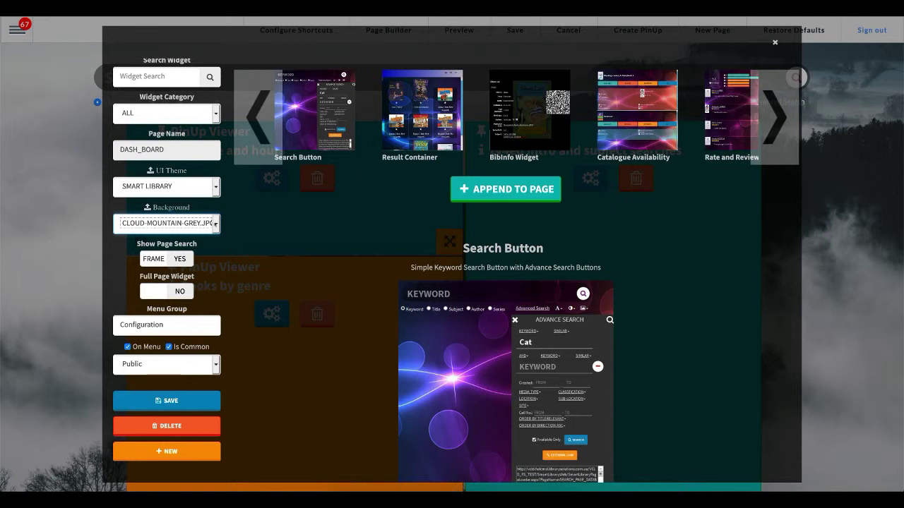
{"action": "left_click", "coordinate": [213, 224]}
{"action": "left_click", "coordinate": [162, 140]}
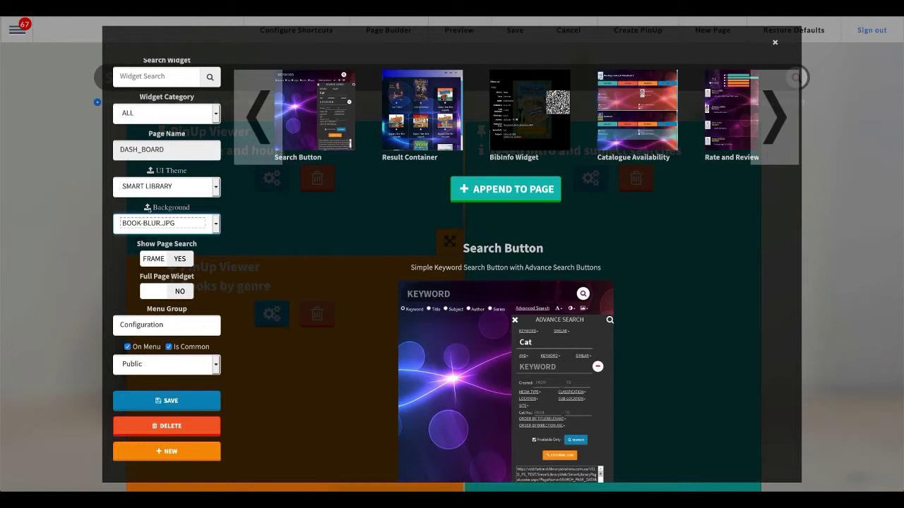
- View the background image upload chooser, cancel it, and set the page background to URLA.PNG
{"action": "left_click", "coordinate": [147, 207]}
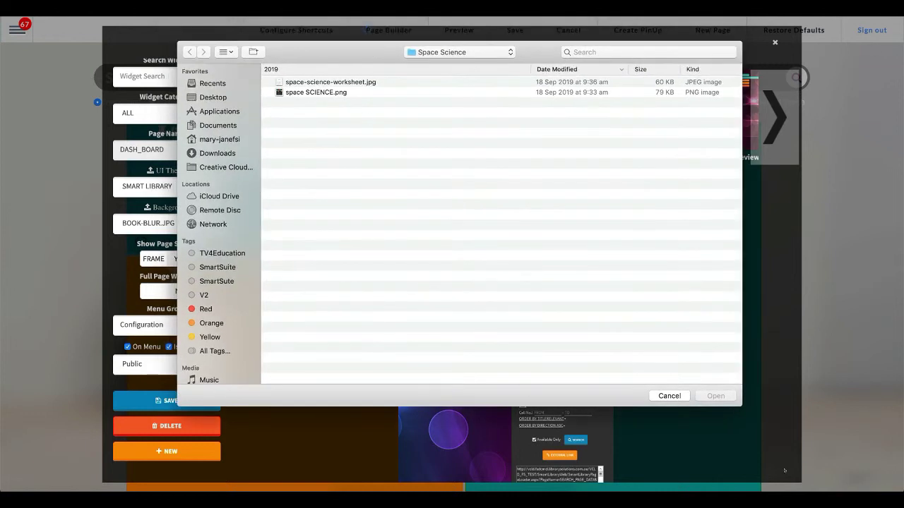
{"action": "left_click", "coordinate": [668, 396]}
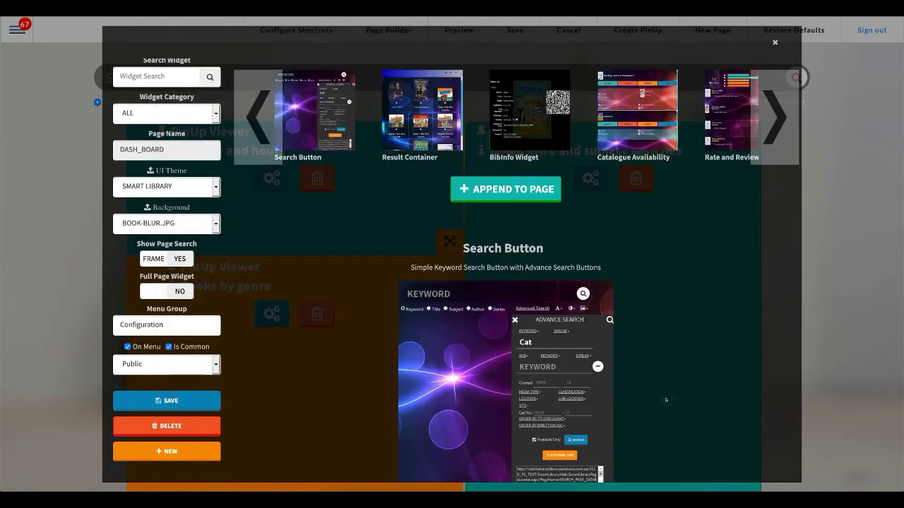
{"action": "left_click", "coordinate": [212, 223]}
{"action": "scroll", "coordinate": [183, 238], "scroll_direction": "down", "scroll_amount": 10}
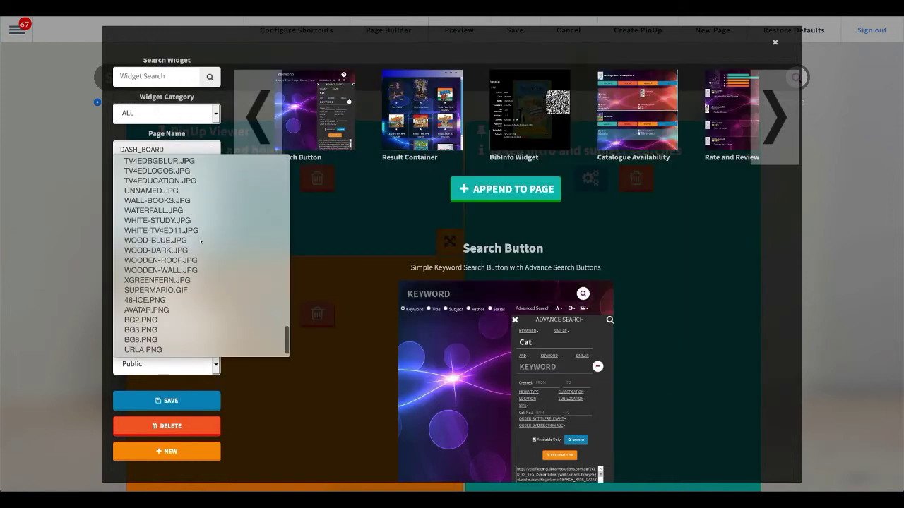
{"action": "left_click", "coordinate": [177, 349]}
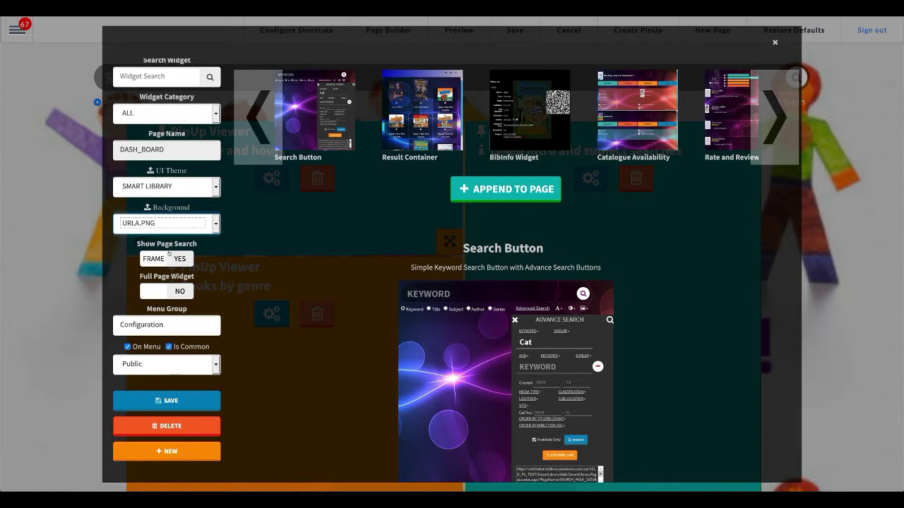
- Switch Show Page Search to NO and back to YES
{"action": "double_click", "coordinate": [103, 79]}
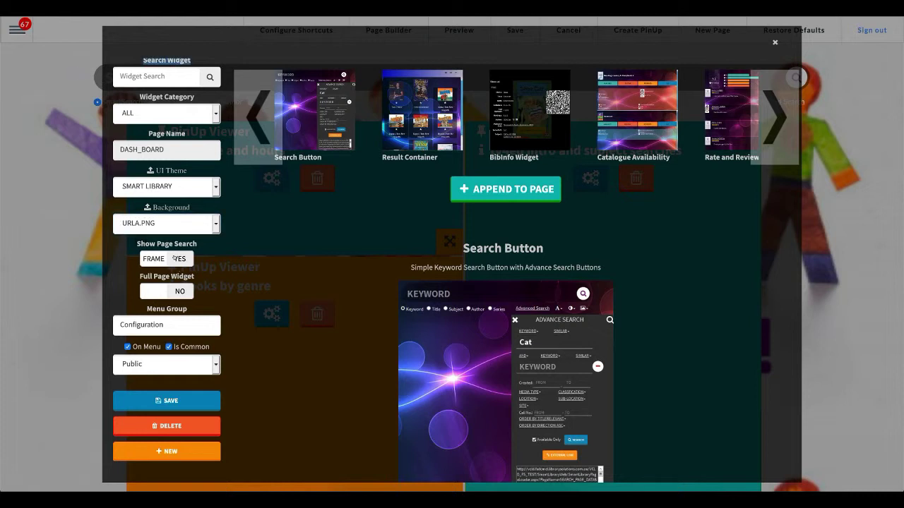
{"action": "left_click", "coordinate": [175, 258]}
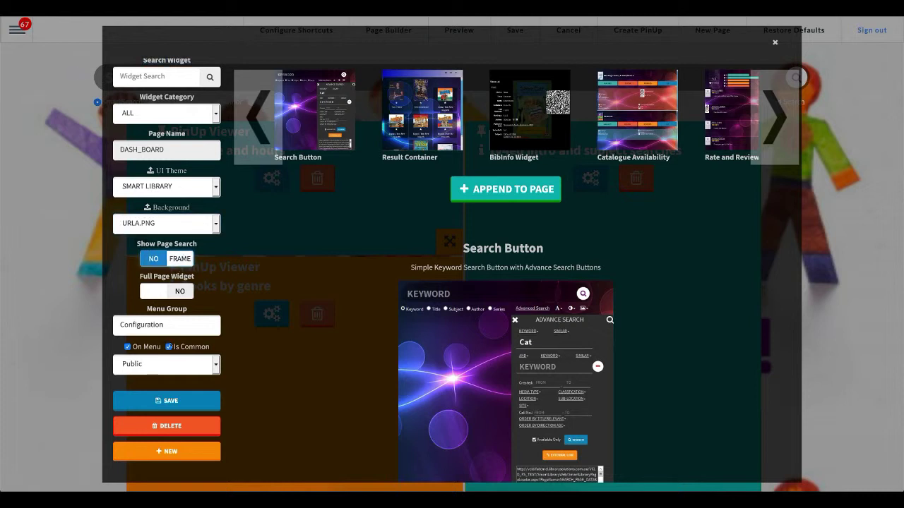
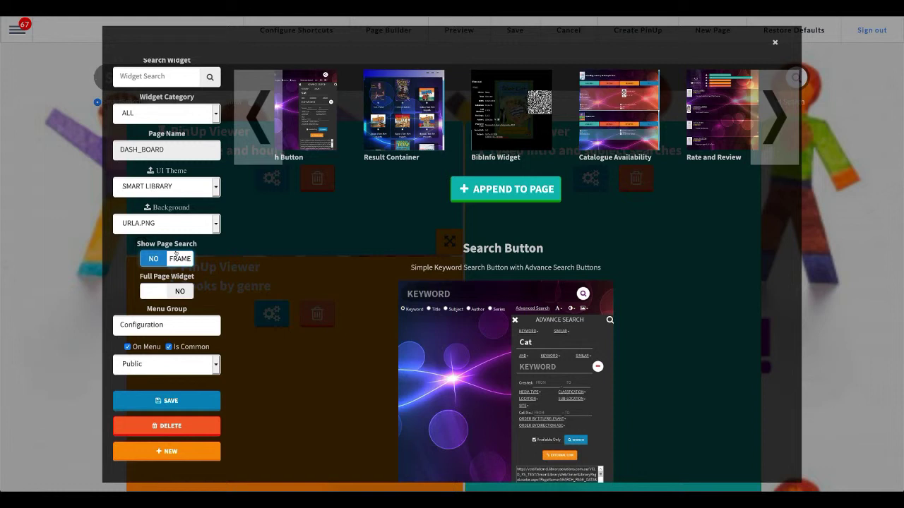
{"action": "left_click", "coordinate": [174, 258]}
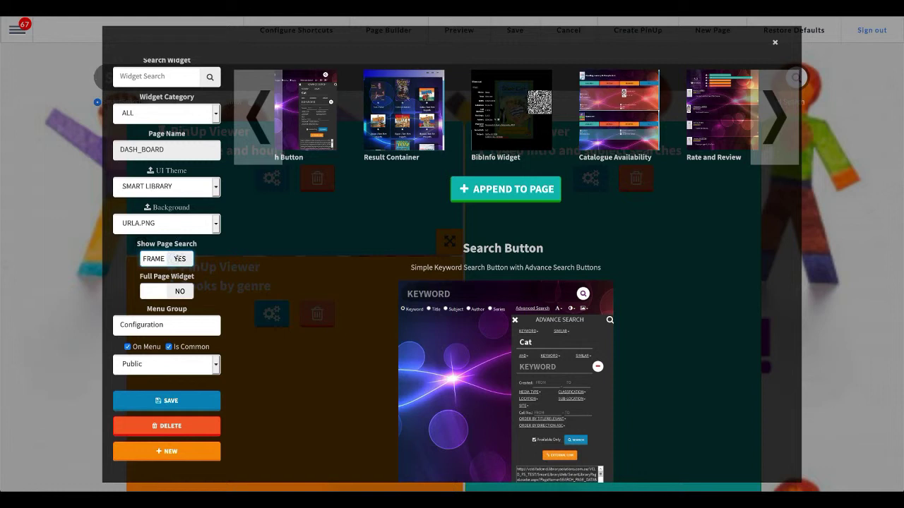
- Check the Menu Group name and switch the On Menu and Is Common options off and back on
{"action": "left_click", "coordinate": [184, 326]}
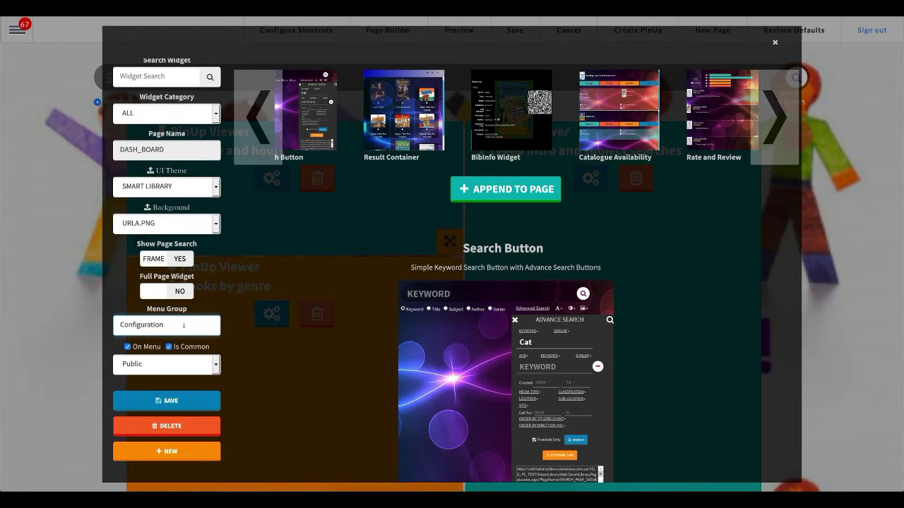
{"action": "double_click", "coordinate": [180, 328]}
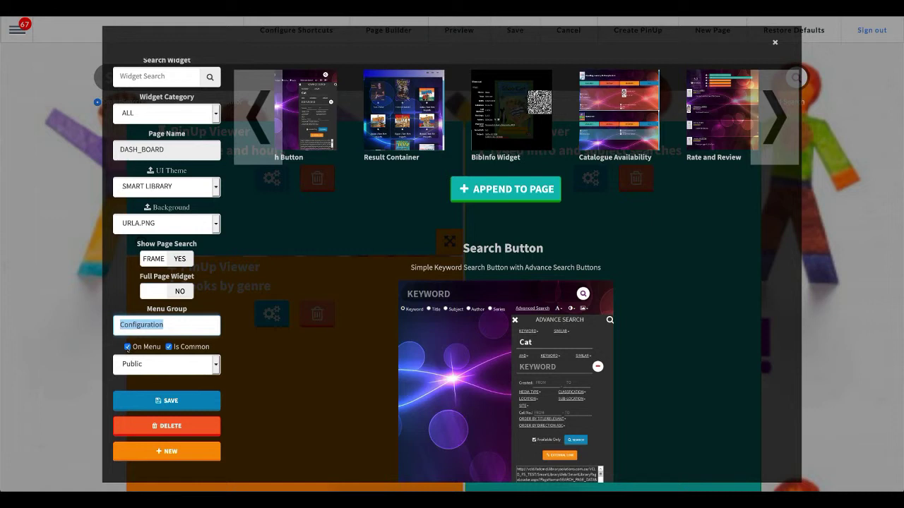
{"action": "left_click", "coordinate": [127, 348]}
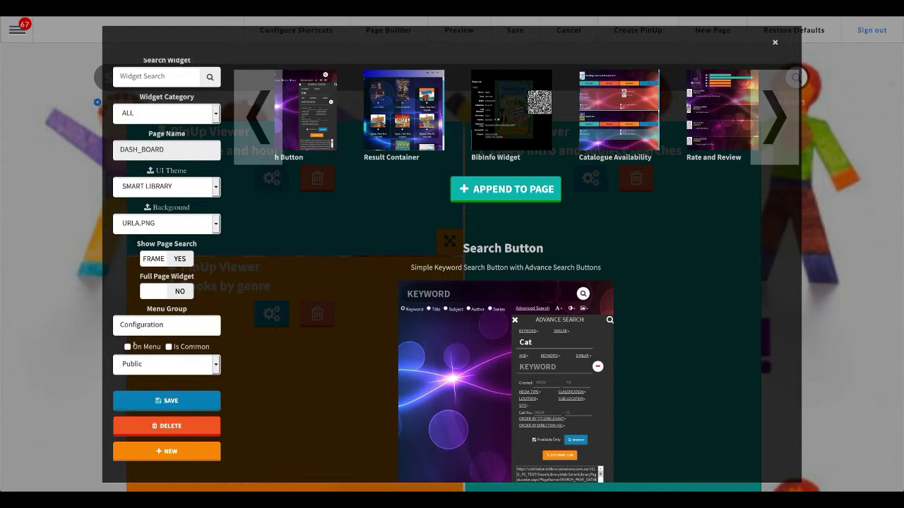
{"action": "left_click", "coordinate": [169, 347]}
- Review the access level choices, keep Public, then save the page configuration and refresh the page
{"action": "left_click", "coordinate": [215, 366]}
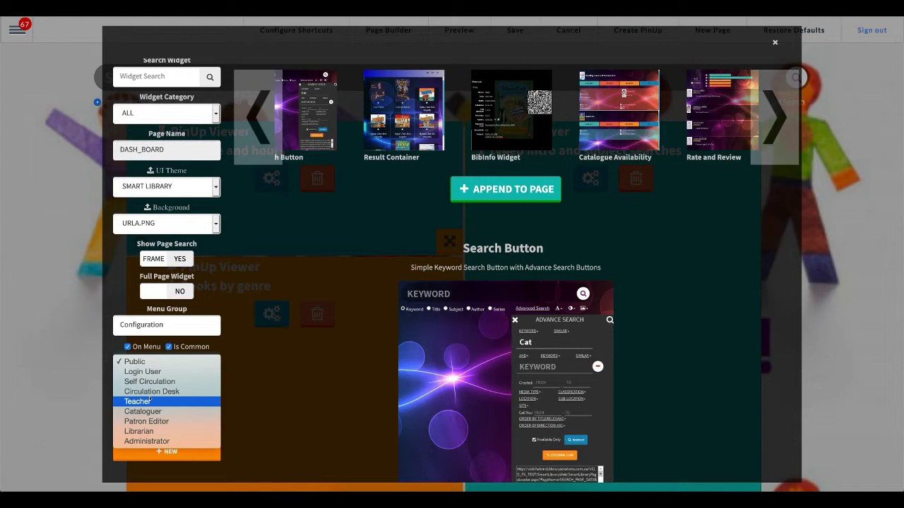
{"action": "left_click", "coordinate": [269, 334]}
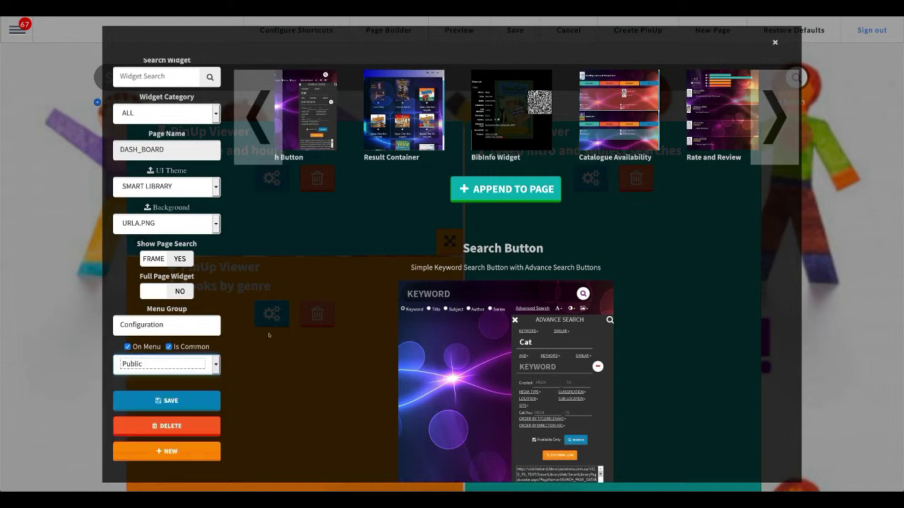
{"action": "scroll", "coordinate": [254, 379], "scroll_direction": "down", "scroll_amount": 1}
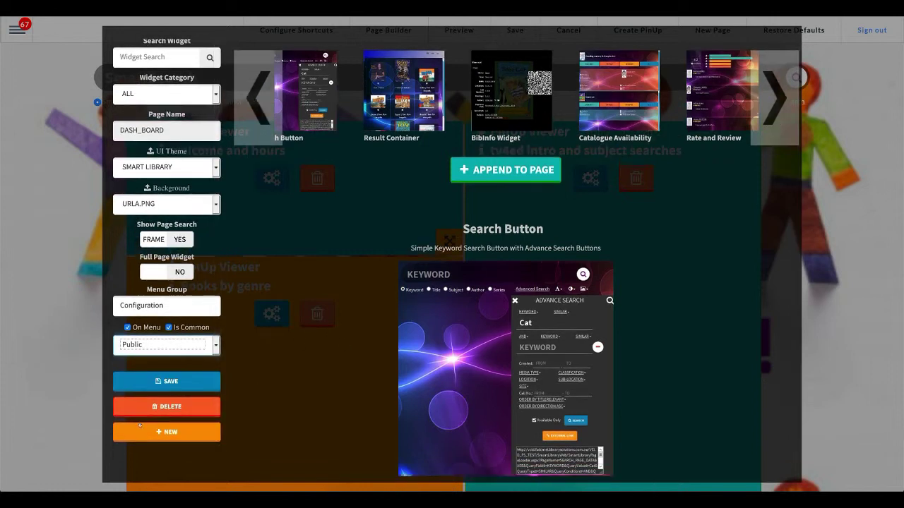
{"action": "left_click", "coordinate": [166, 381]}
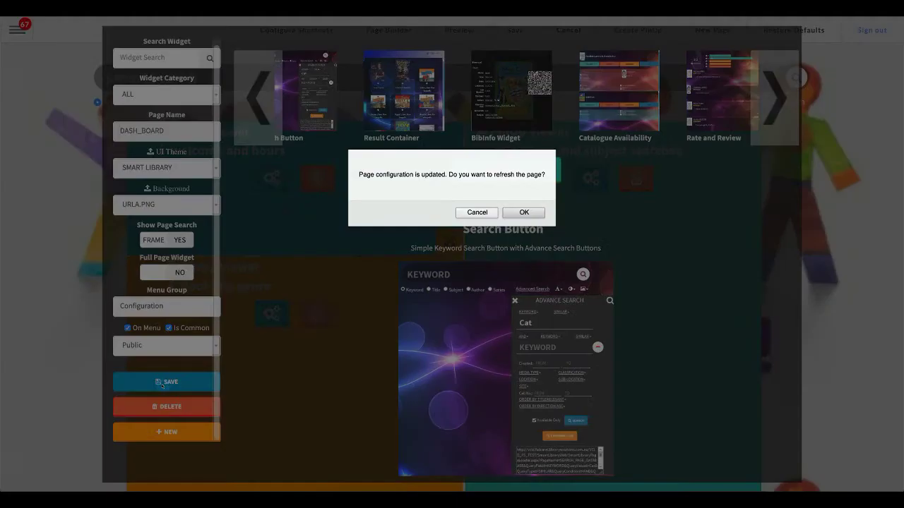
{"action": "left_click", "coordinate": [520, 211]}
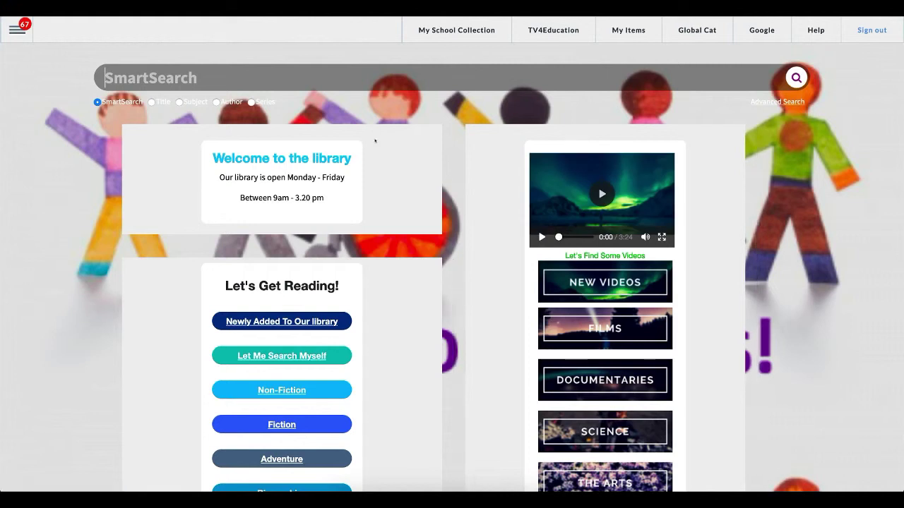
- Look over the refreshed homepage and highlight the text of the library welcome message and opening hours
{"action": "scroll", "coordinate": [87, 144], "scroll_direction": "down", "scroll_amount": 1}
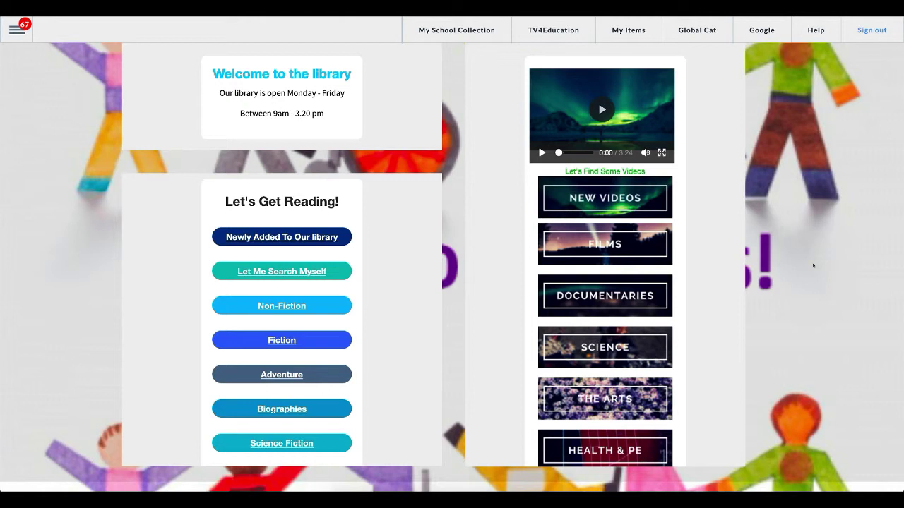
{"action": "scroll", "coordinate": [813, 266], "scroll_direction": "up", "scroll_amount": 1}
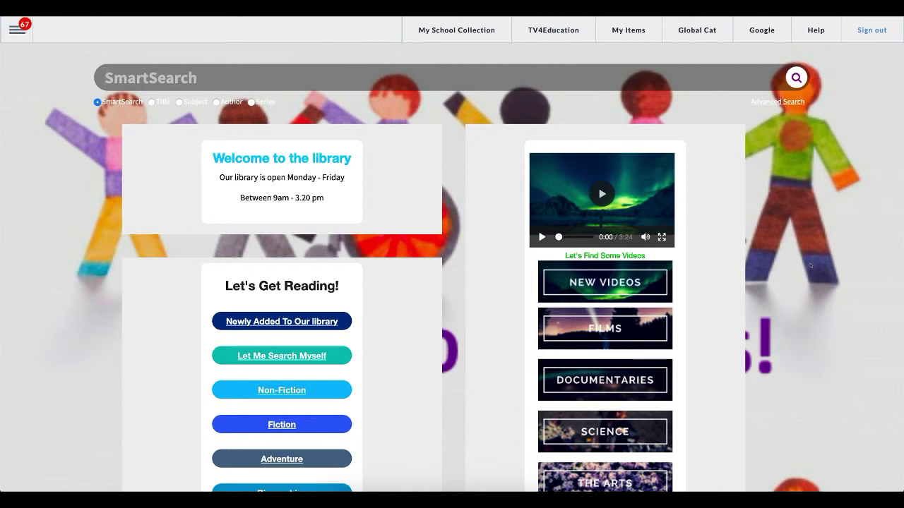
{"action": "left_click_drag", "start_coordinate": [330, 198], "coordinate": [214, 155]}
{"action": "left_click", "coordinate": [214, 153]}
{"action": "left_click_drag", "start_coordinate": [214, 154], "coordinate": [342, 198]}
{"action": "left_click", "coordinate": [342, 198]}
- Browse the genre links in the Let's Get Reading! pinup and open the Humour link
{"action": "scroll", "coordinate": [259, 339], "scroll_direction": "down", "scroll_amount": 3}
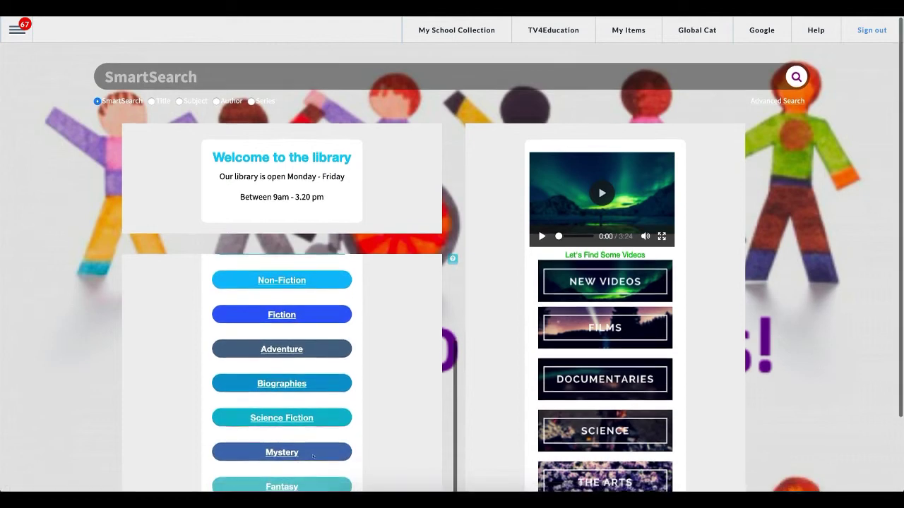
{"action": "scroll", "coordinate": [322, 374], "scroll_direction": "down", "scroll_amount": 3}
{"action": "scroll", "coordinate": [327, 376], "scroll_direction": "up", "scroll_amount": 5}
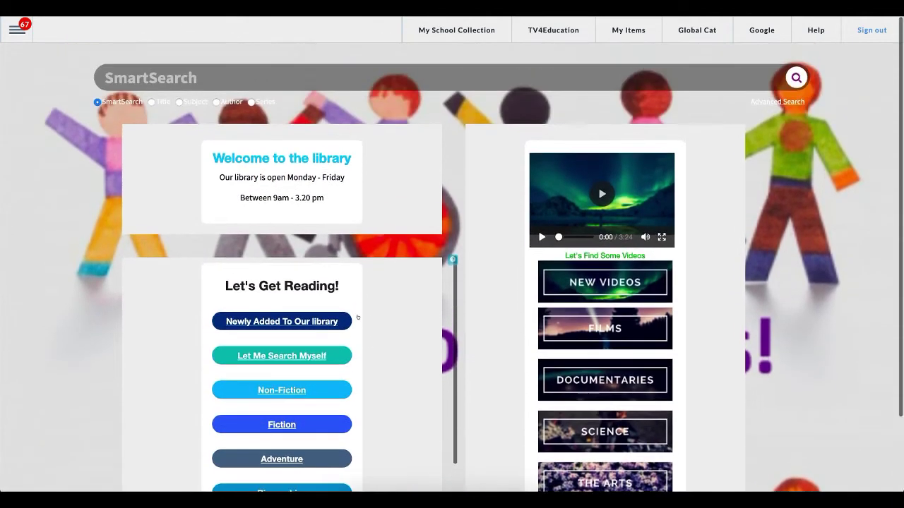
{"action": "scroll", "coordinate": [360, 325], "scroll_direction": "down", "scroll_amount": 3}
{"action": "scroll", "coordinate": [361, 325], "scroll_direction": "down", "scroll_amount": 3}
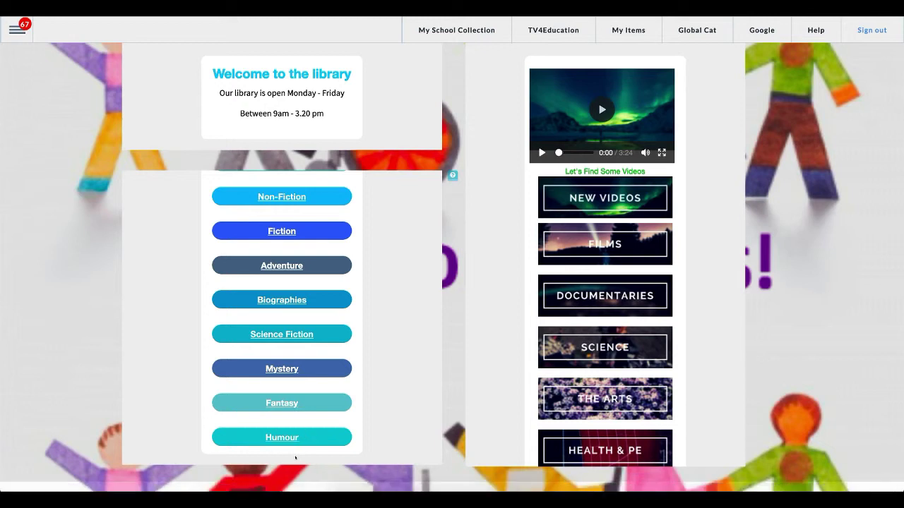
{"action": "left_click", "coordinate": [286, 438]}
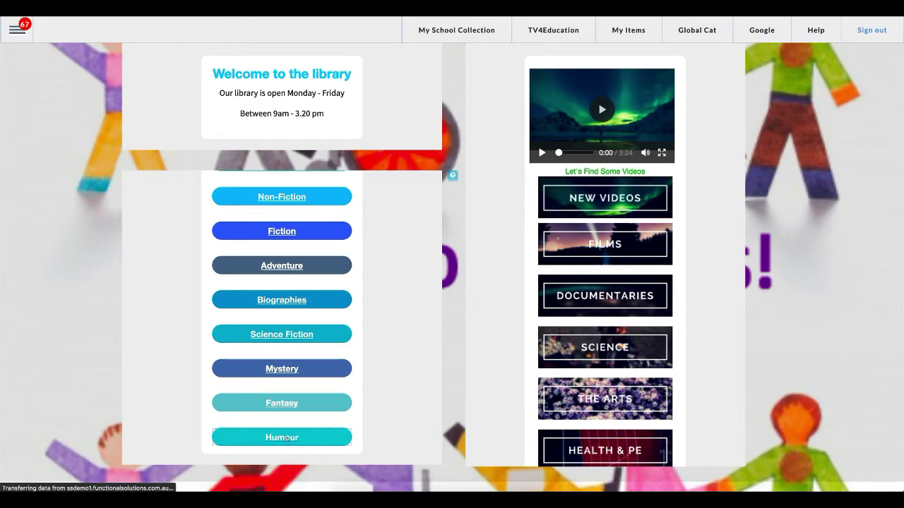